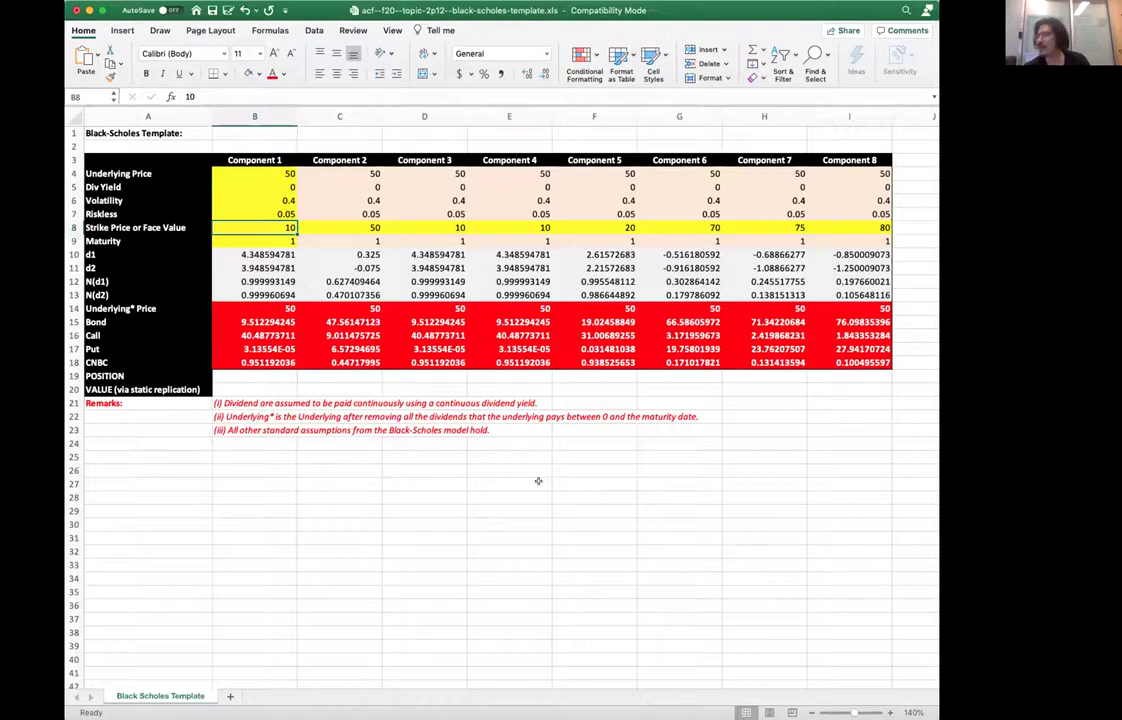
Review the component headings in row 3 of the Black-Scholes template, from Component 1 through Component 8
left_click(240, 157)
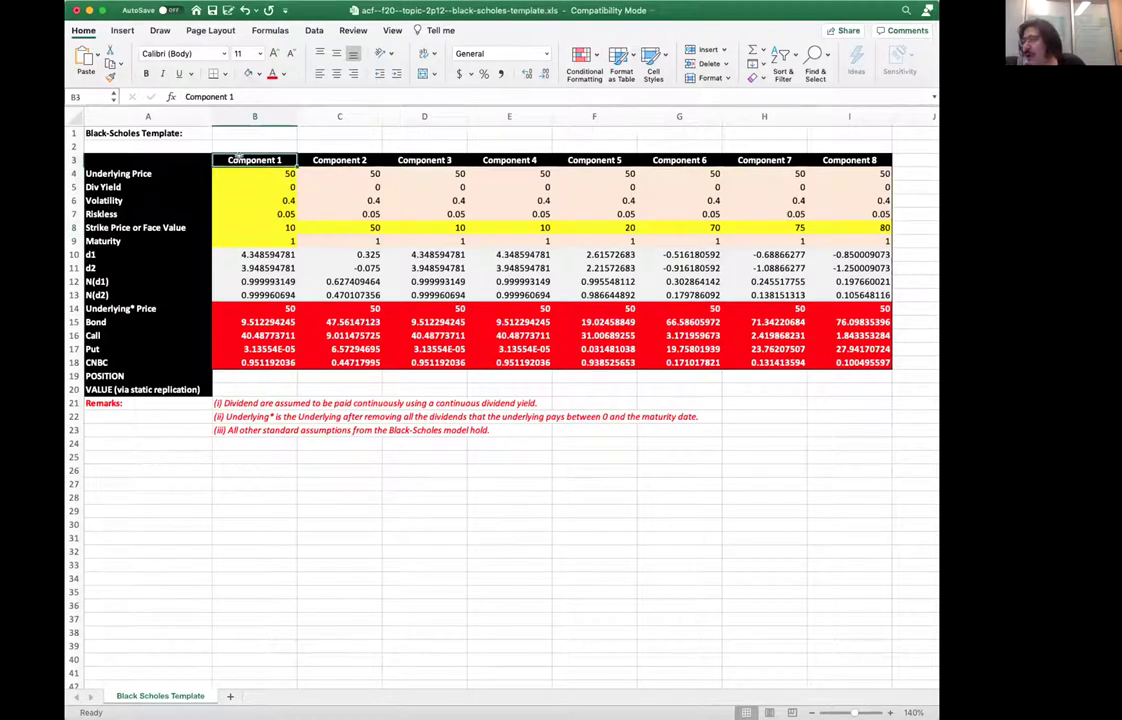
key("Right")
key("Right")
key("Right")
key("Right")
key("Right")
key("Right")
key("Right")
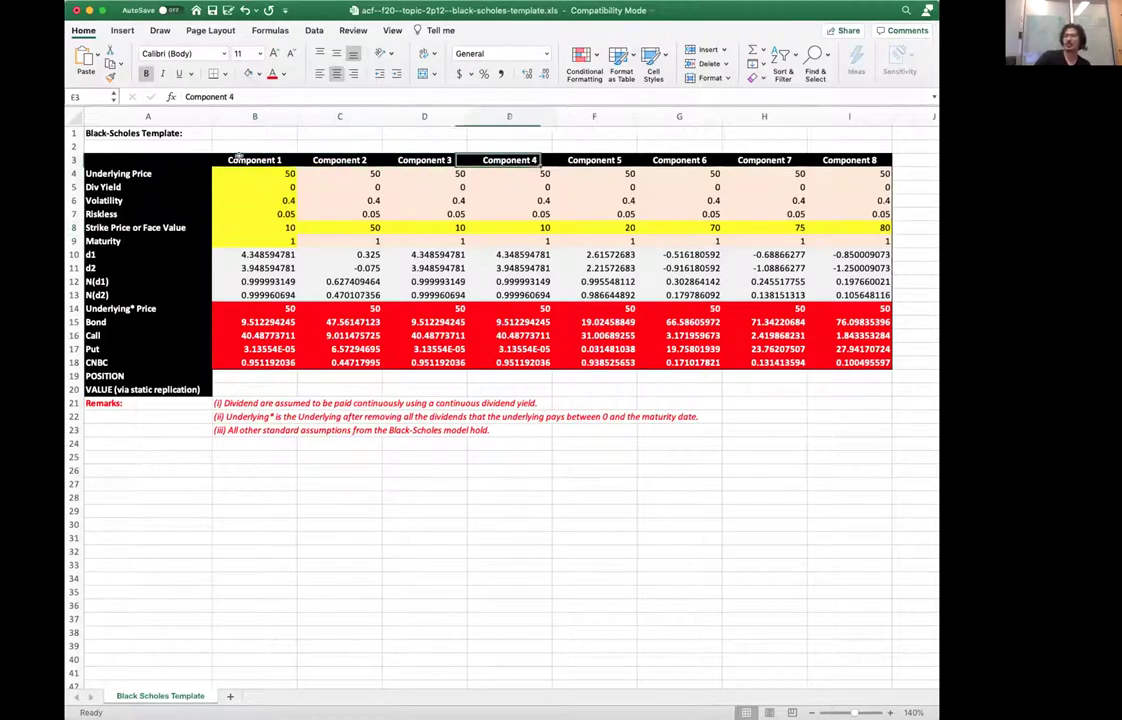
key("Left")
key("Left")
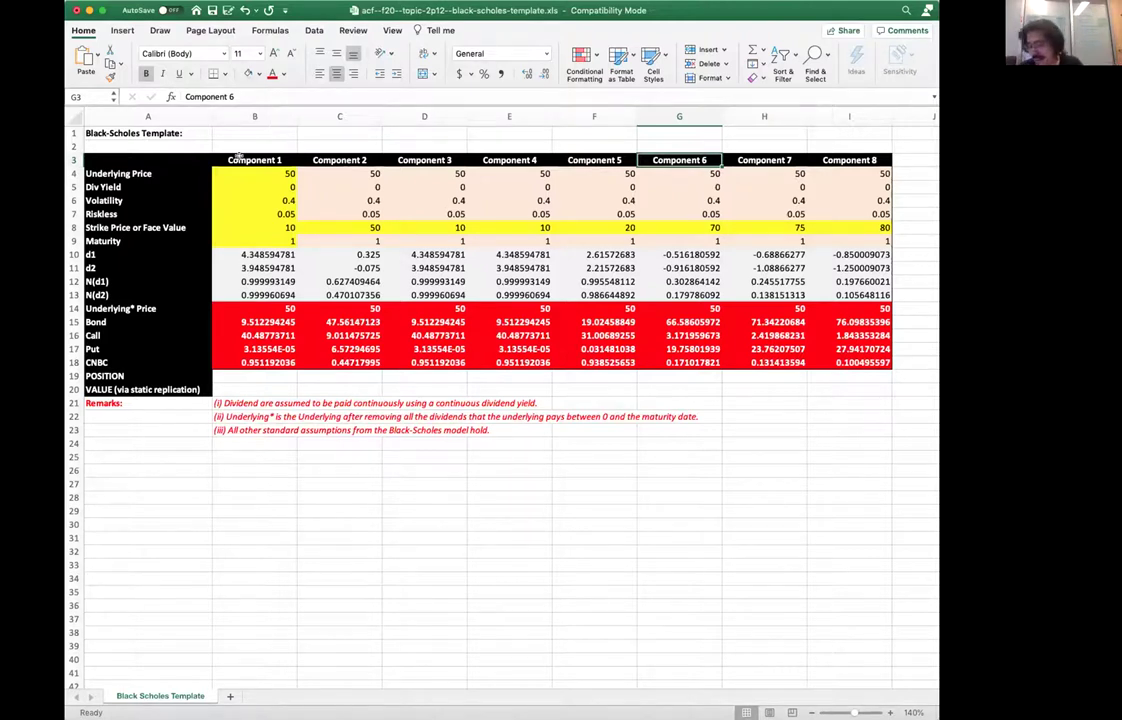
left_click(276, 175)
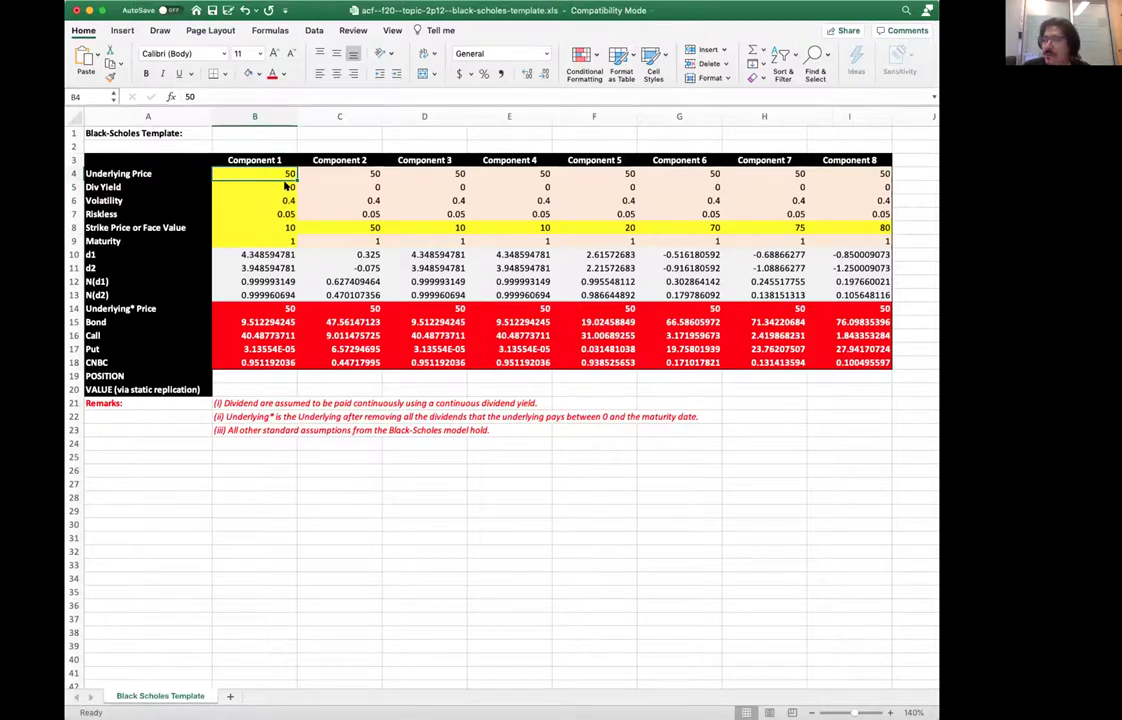
key("super+b")
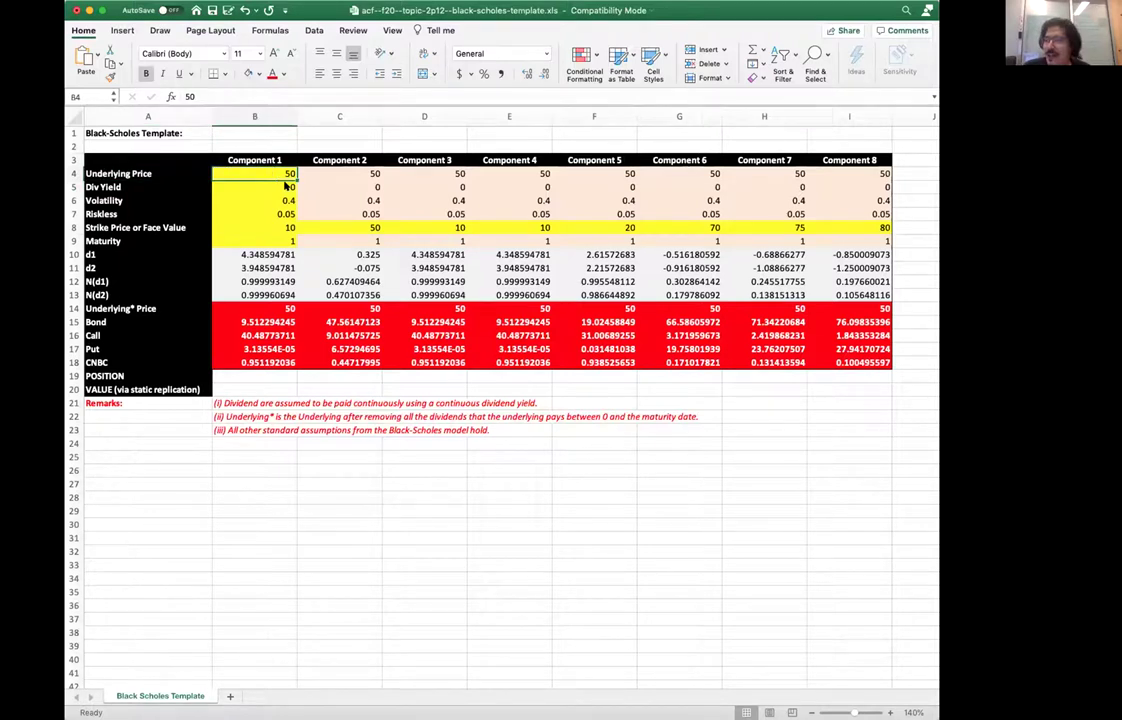
key("super+b")
Set Component 1's underlying price to 30 and its dividend yield to 0
left_click(287, 186)
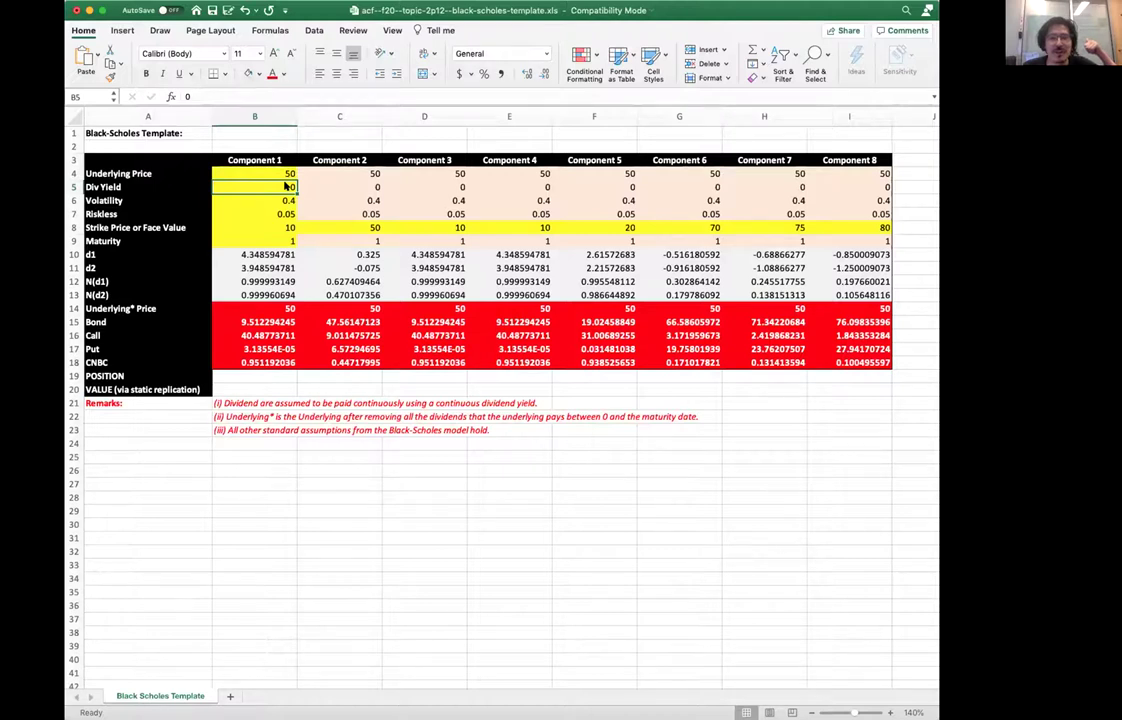
key("Up")
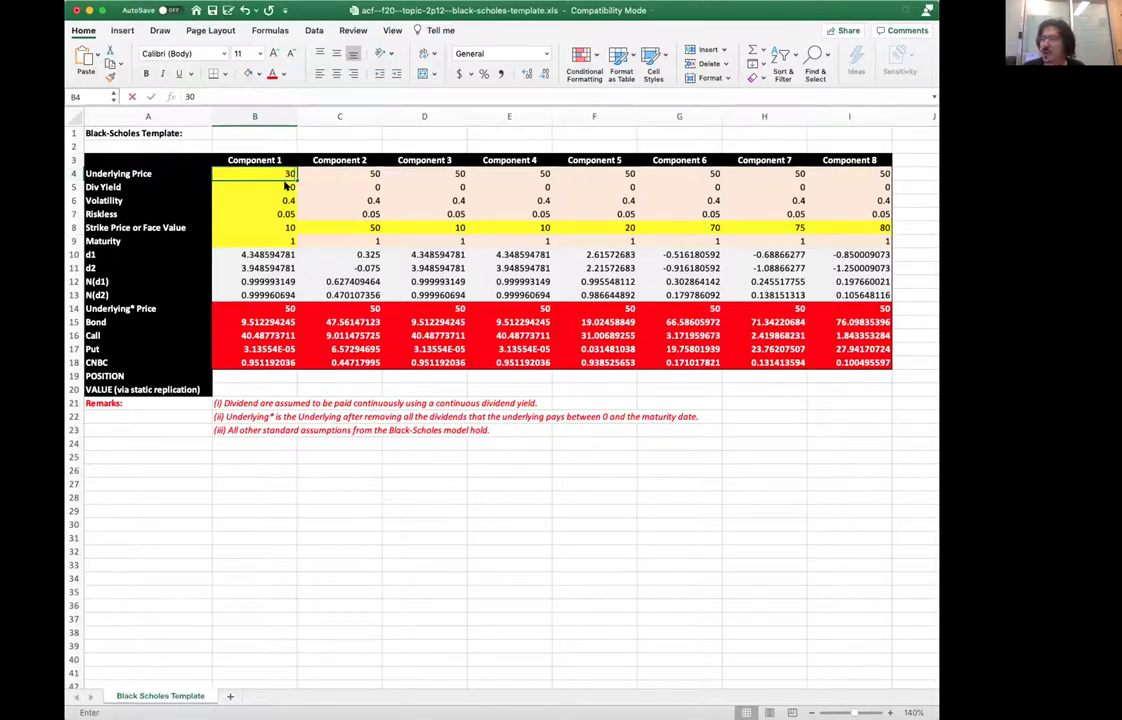
type("30")
key("Return")
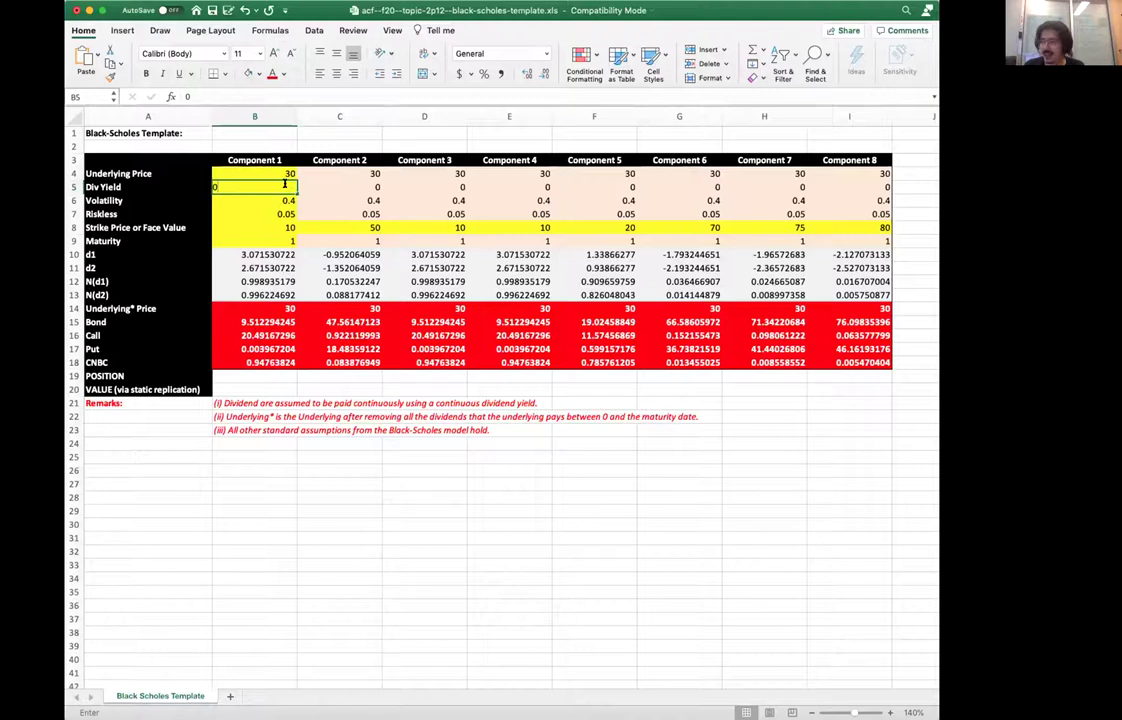
type("0")
key("Return")
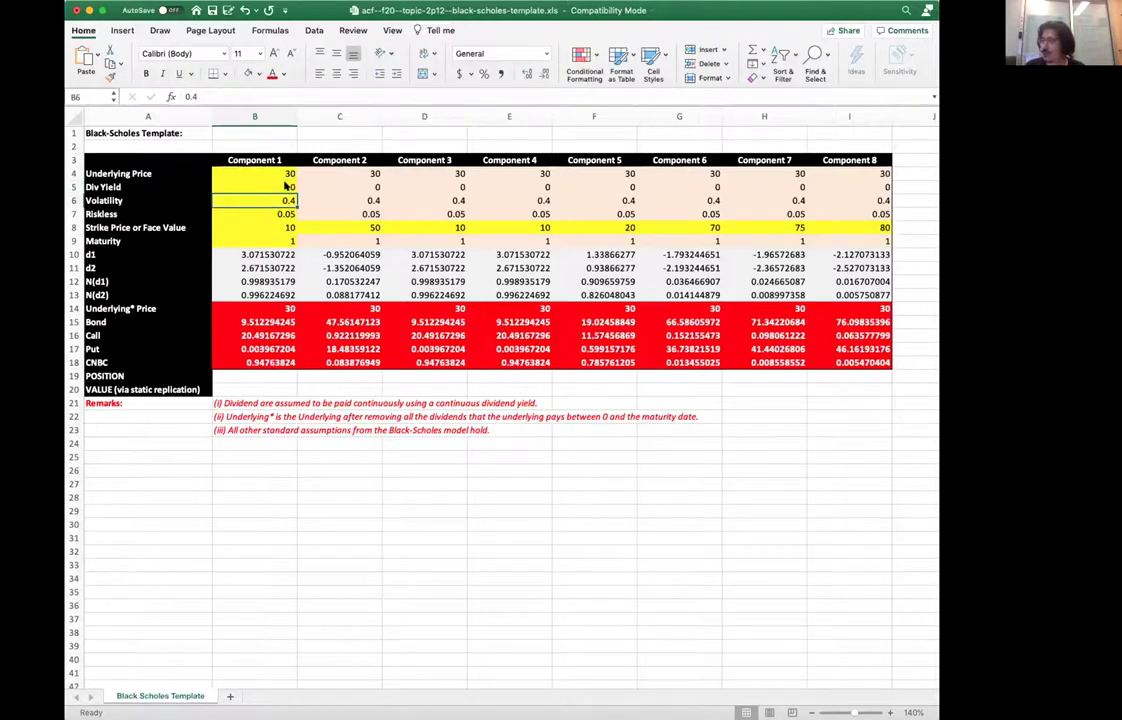
Set Component 1's volatility to .55 and its riskless rate to .02
type(".55")
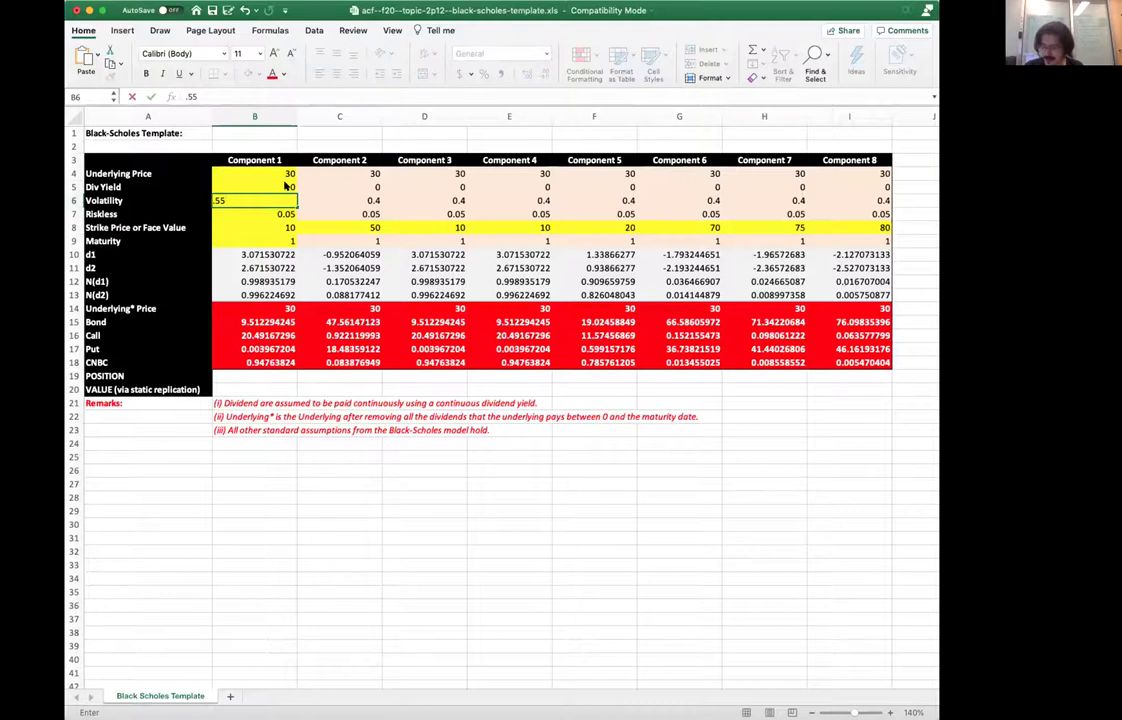
key("Return")
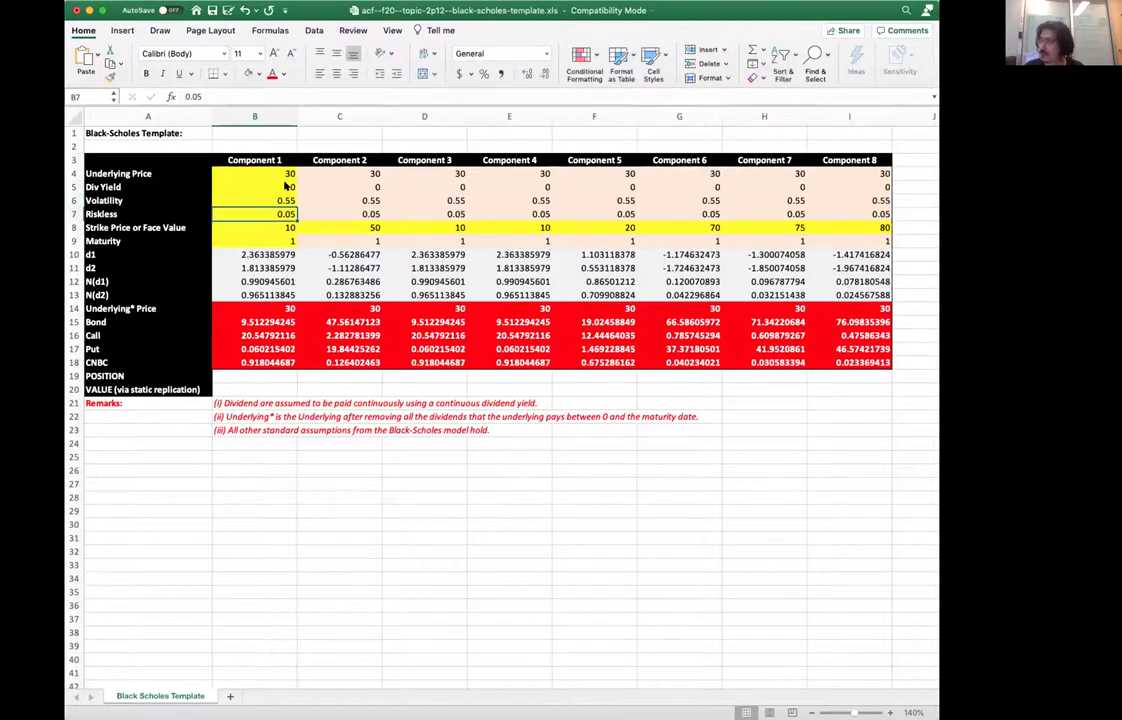
type(".02")
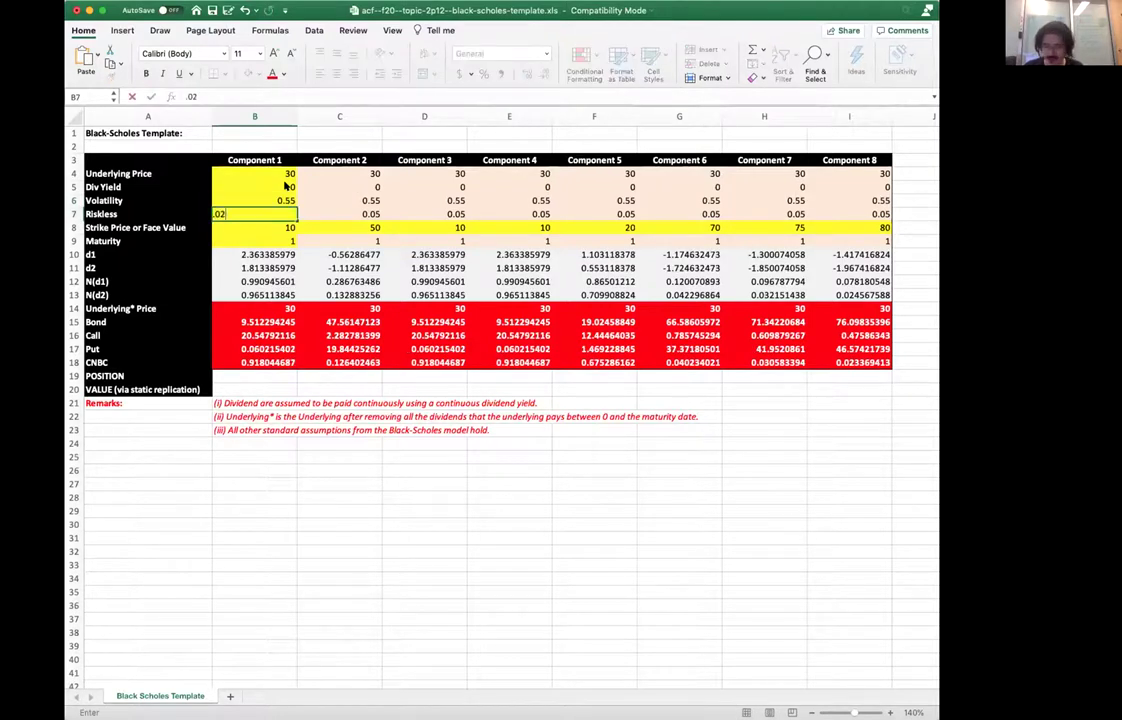
key("Return")
key("Escape")
key("Return")
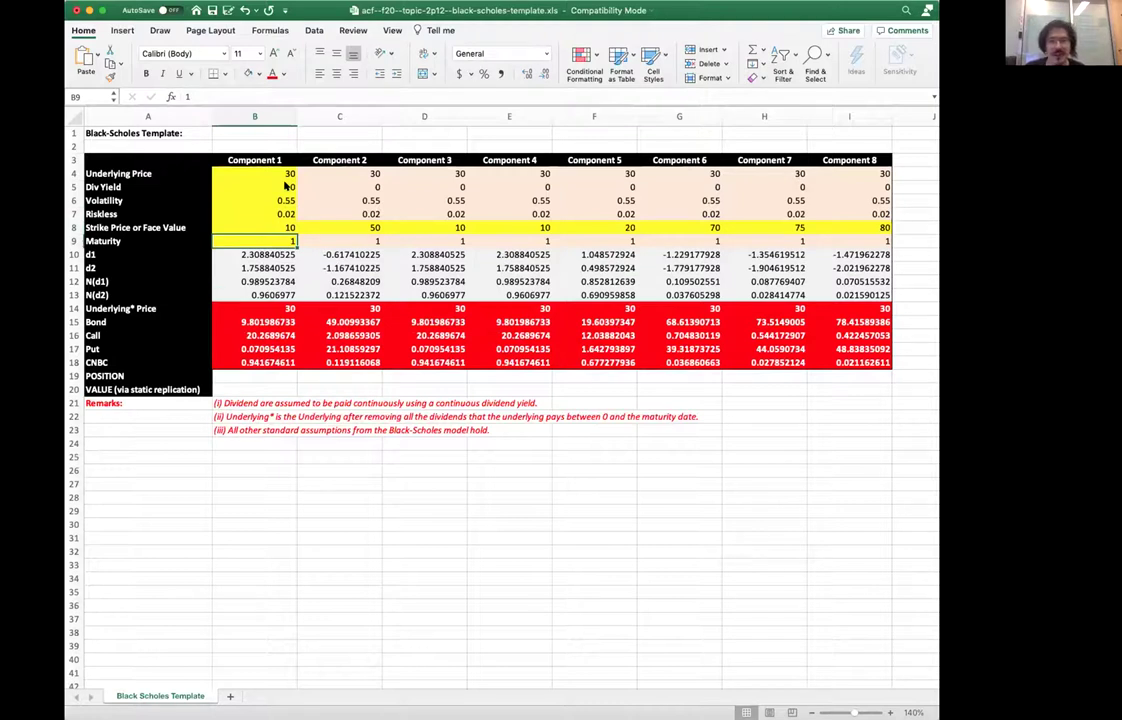
Examine the strike price or face value entries in row 8 across all components
key("Up")
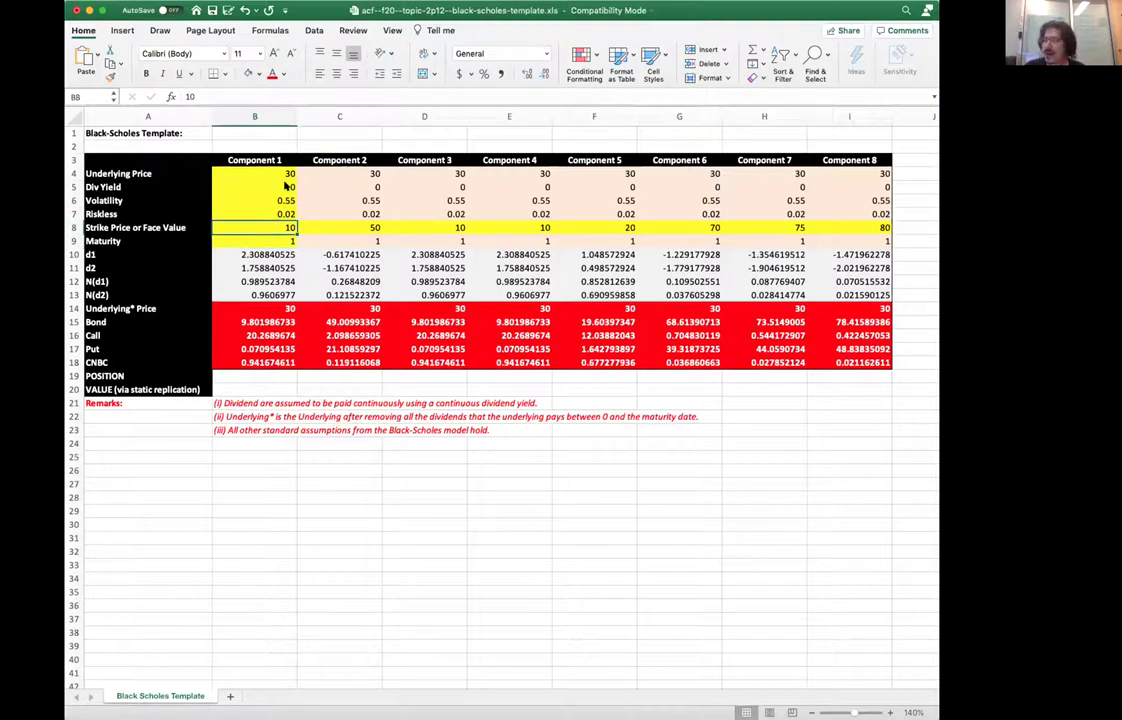
key("Right")
key("Right")
key("Right")
key("Right")
key("Right")
key("Right")
key("Right")
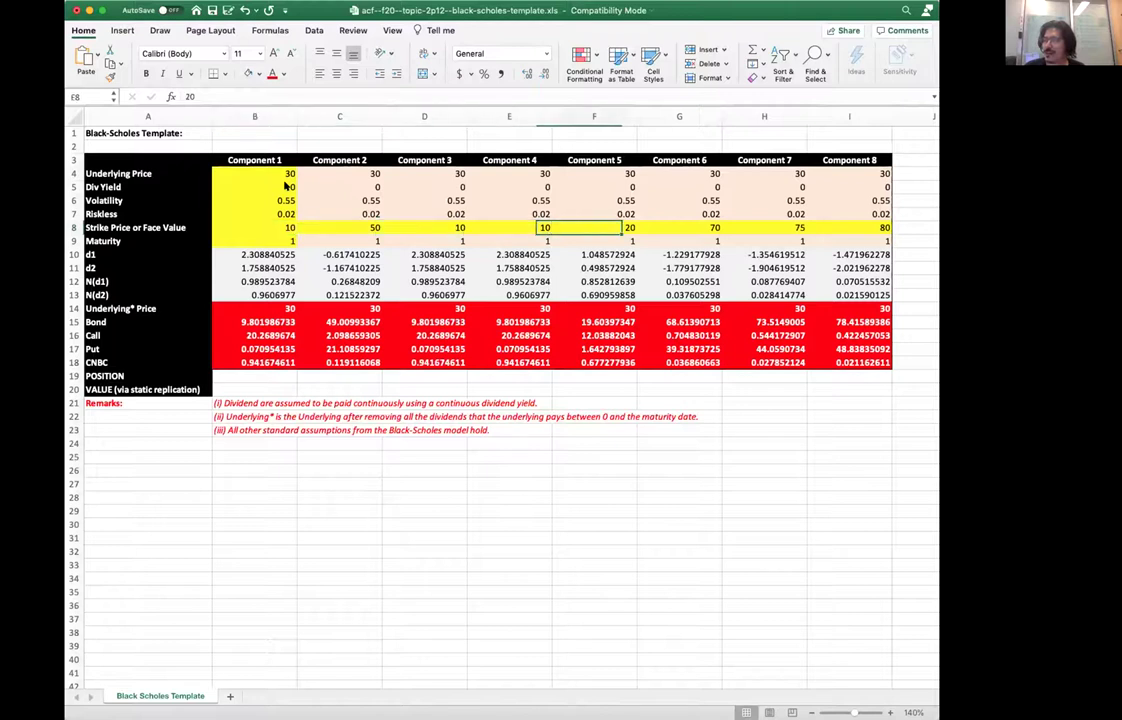
key("Left")
key("Left")
key("Left")
key("Left")
key("Left")
key("Left")
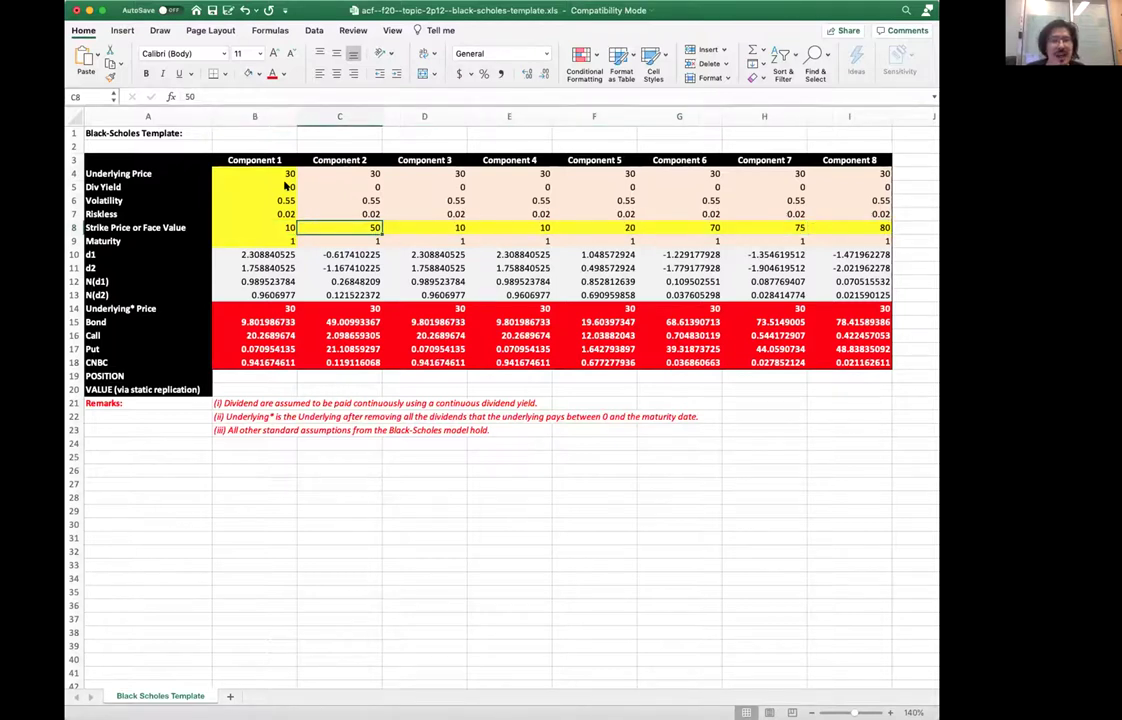
key("Left")
key("Left")
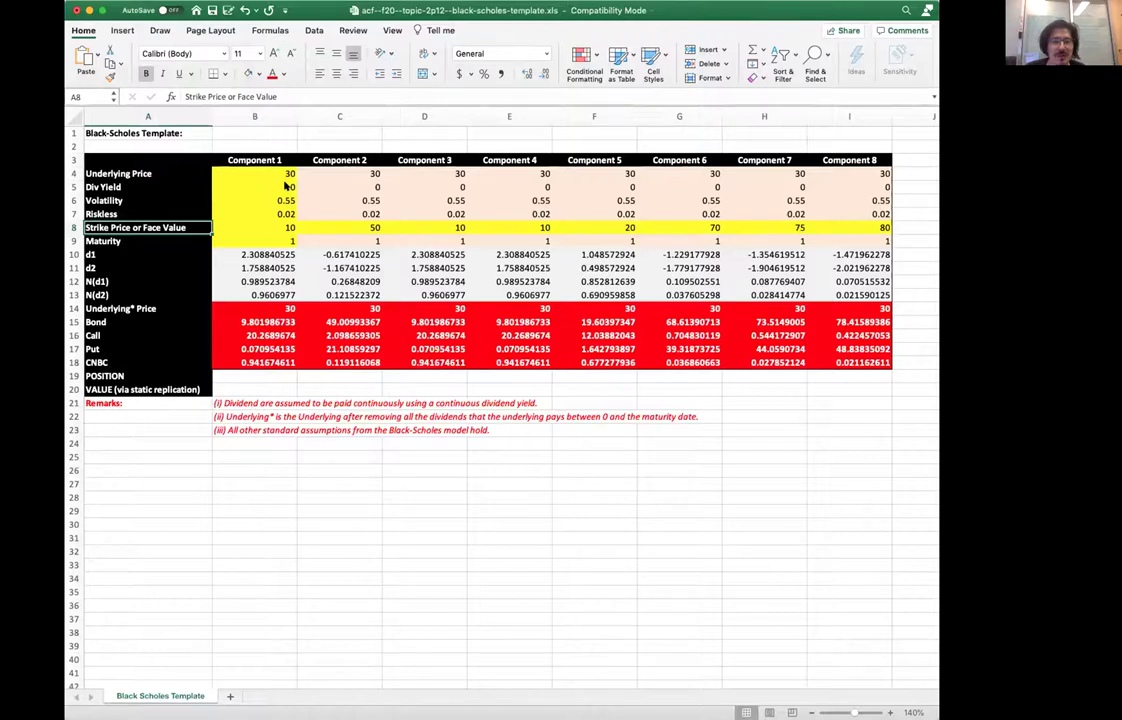
key("Right")
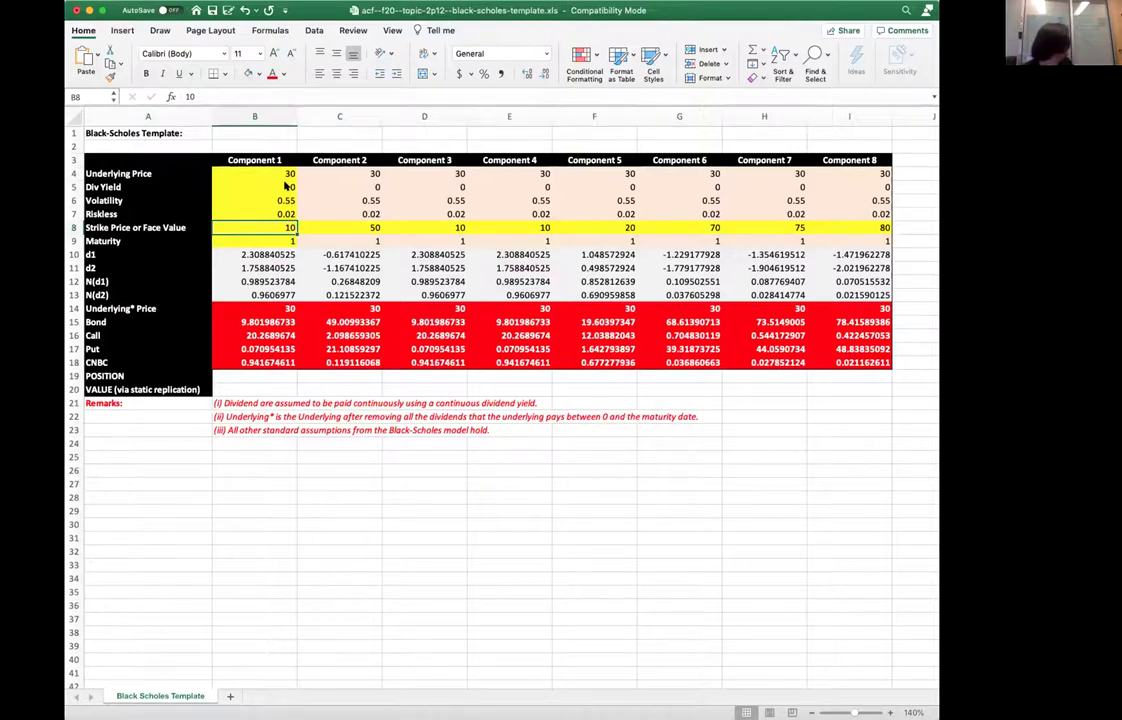
key("Right")
key("Left")
Label Components 1 to 3 as bond, underlying and cnbc in the empty row 2 above their headings
key("Up")
key("Up")
key("Up")
key("Up")
key("Up")
key("Up")
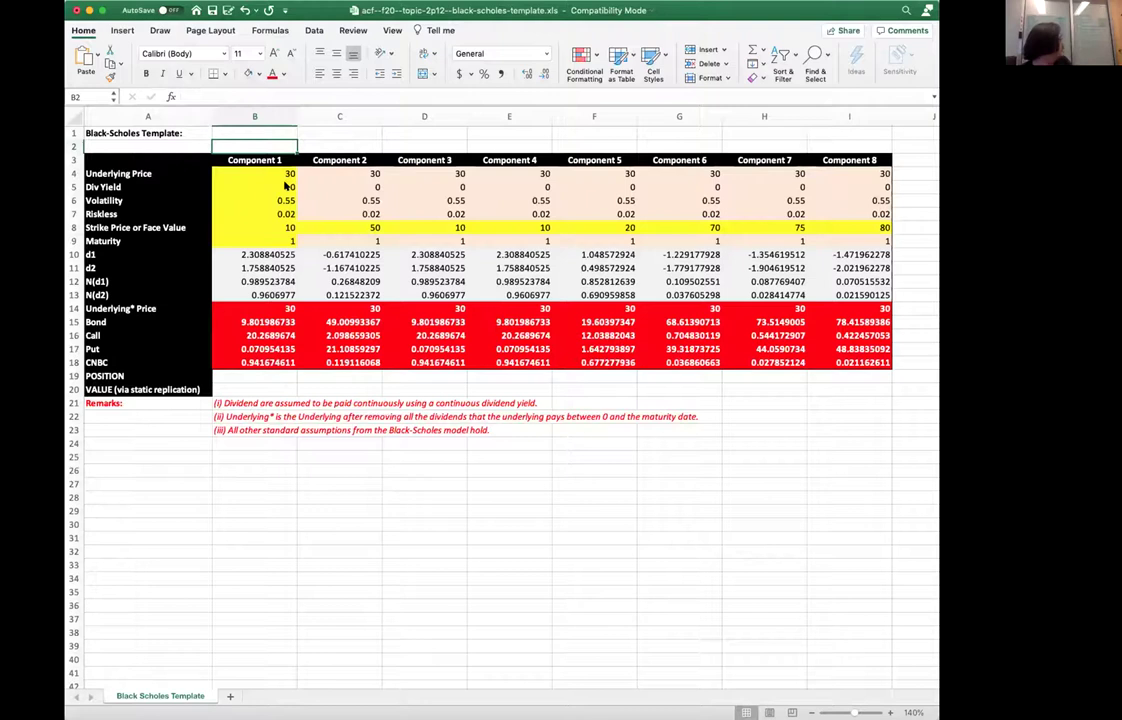
type("bond")
key("Tab")
type("underlying")
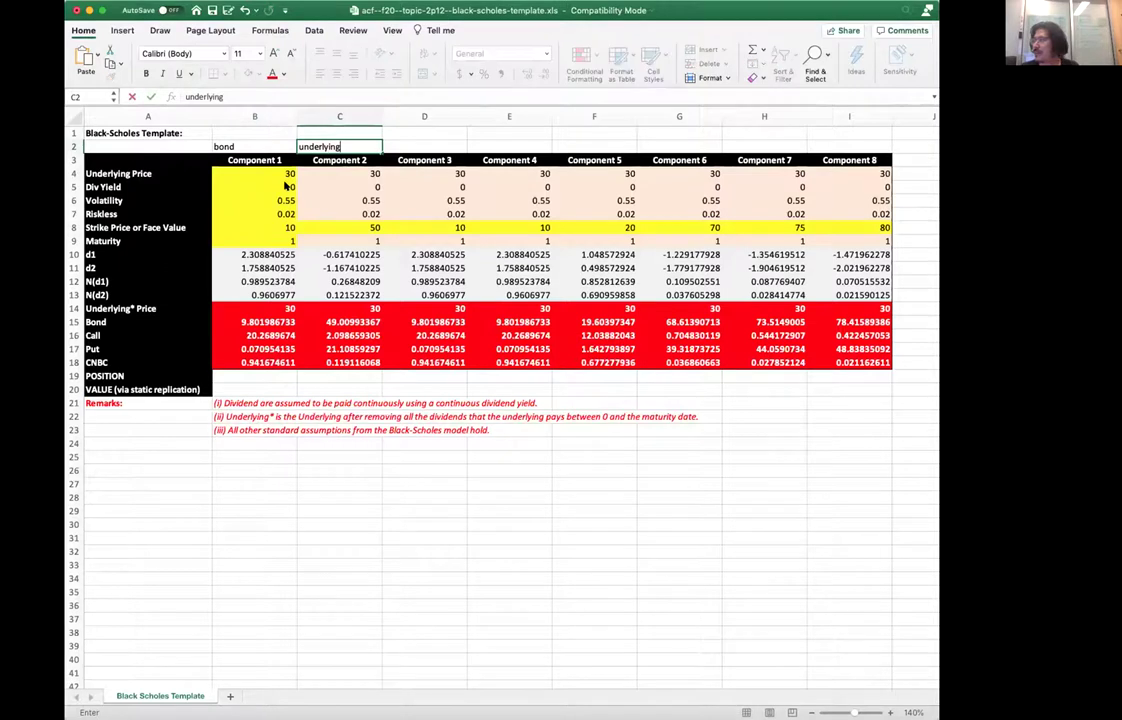
key("Tab")
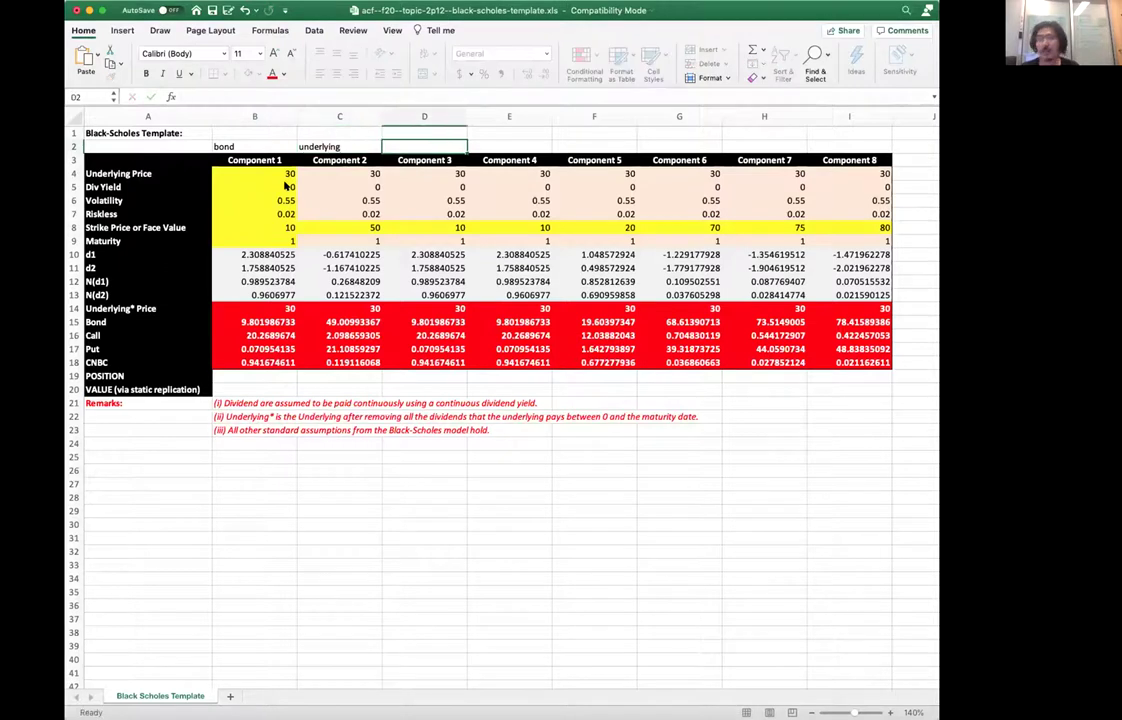
type("cnbc")
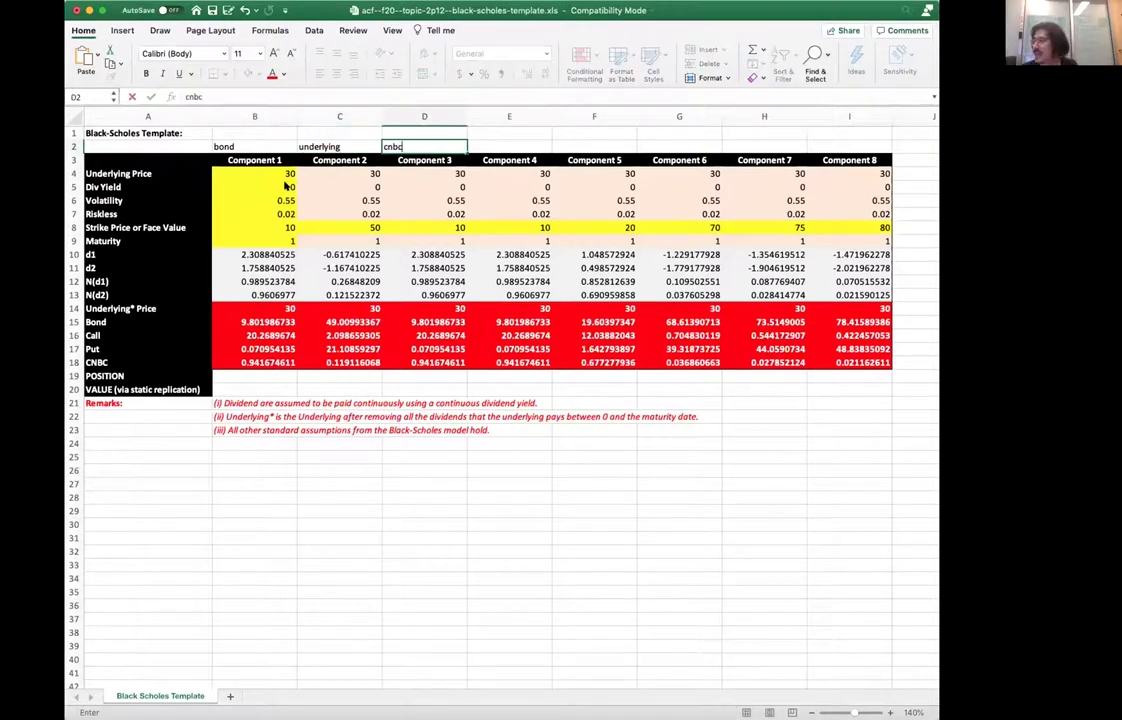
Label Components 4 to 6 as call, cnbc and call in cells E2 to G2
key("Tab")
type("call")
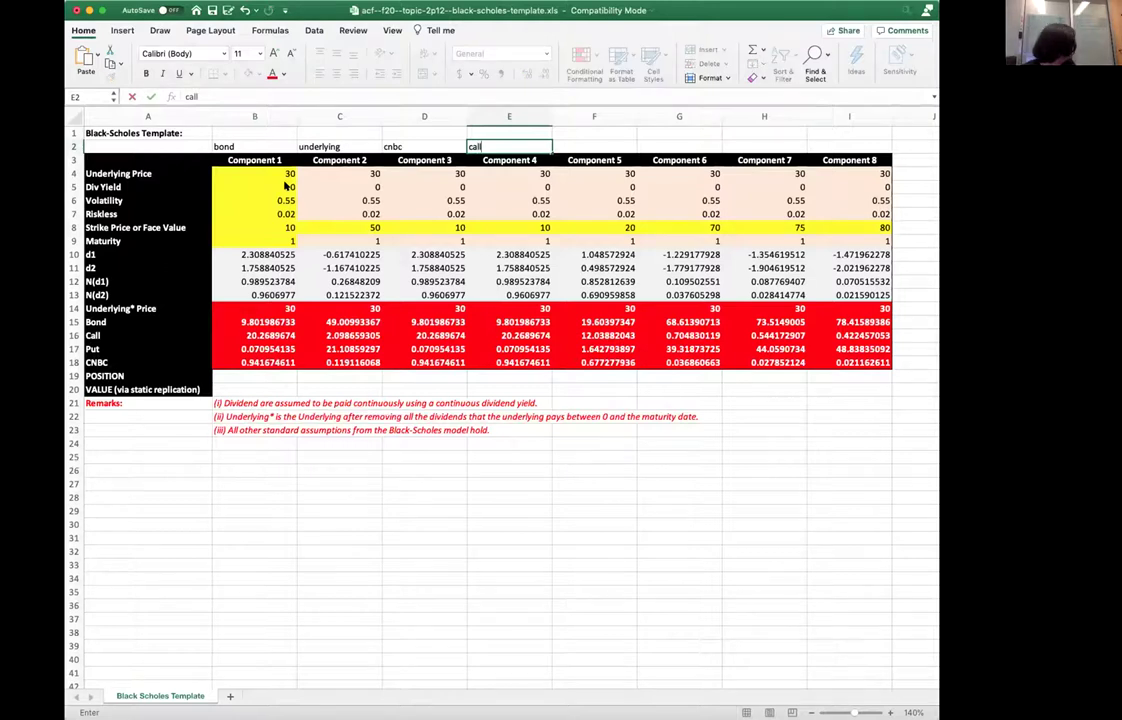
key("Tab")
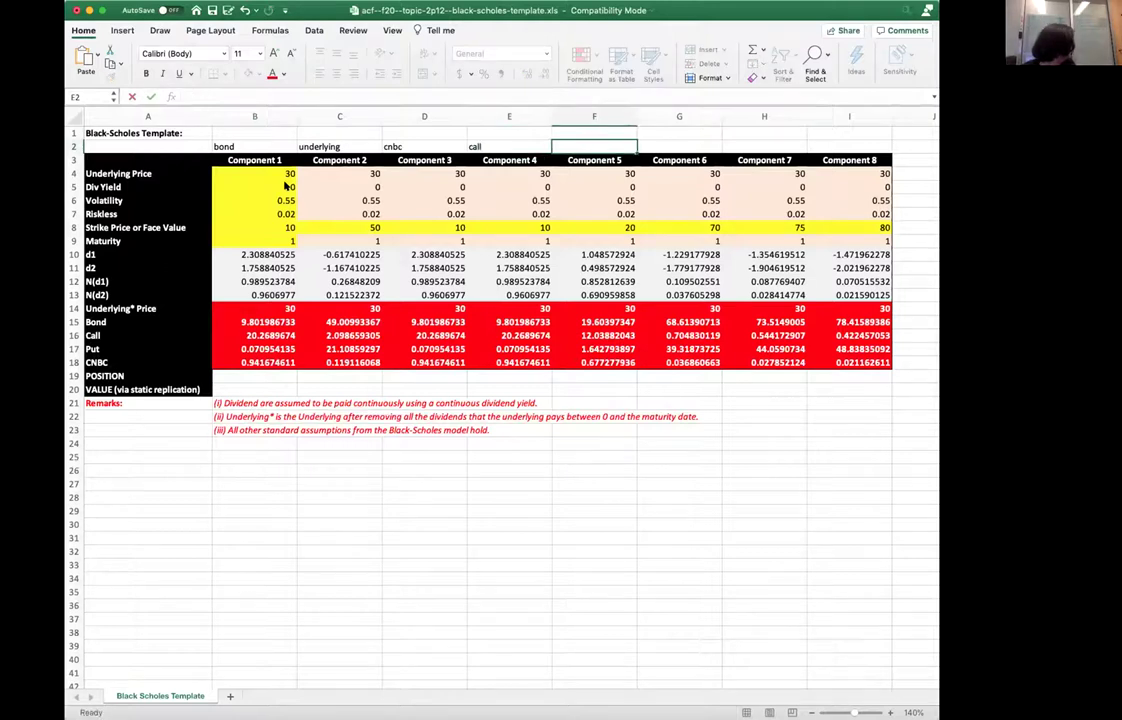
type("cnbc")
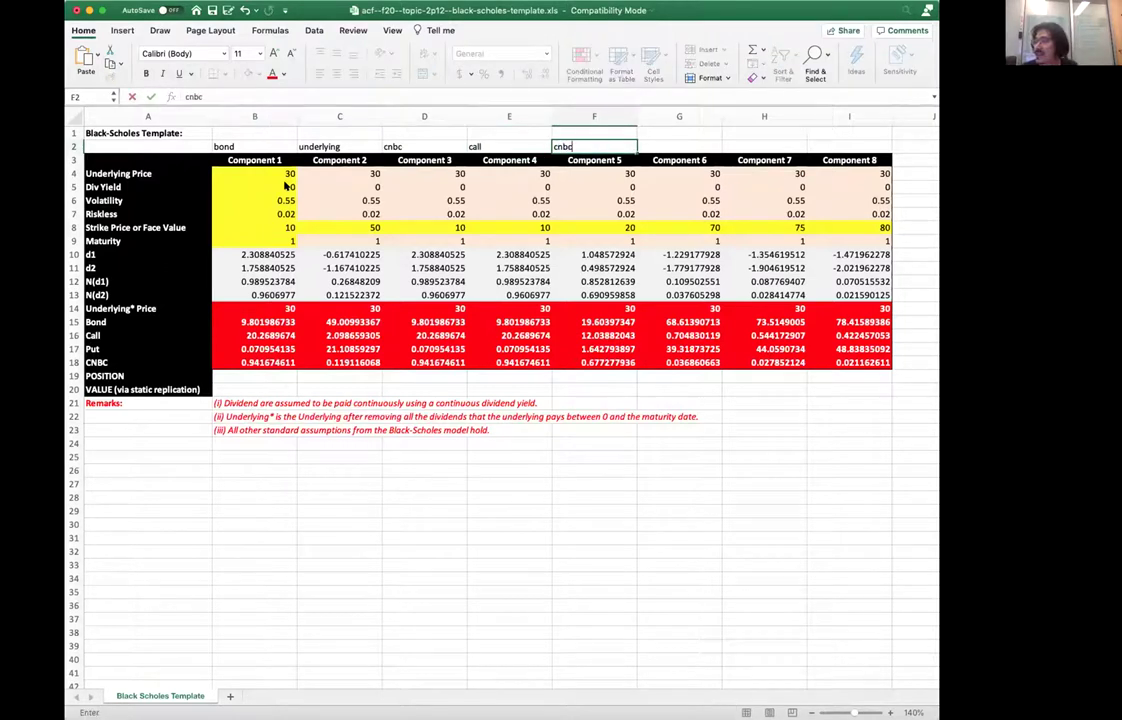
key("Tab")
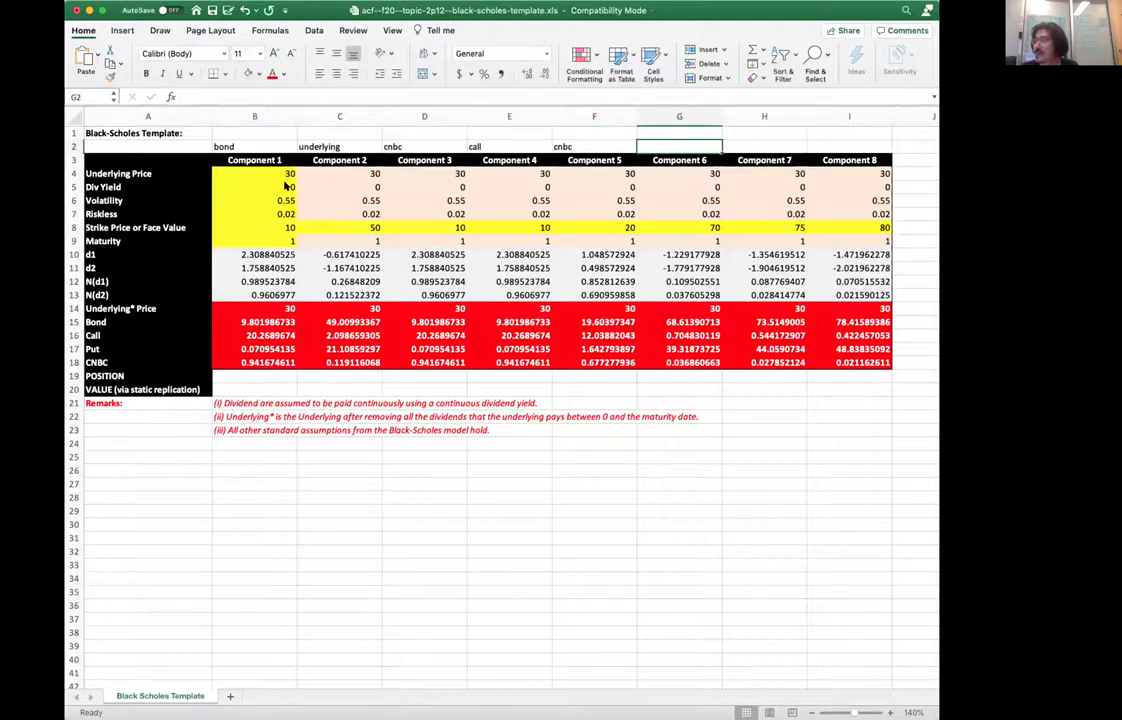
type("call")
key("Left")
Set the strike price of Component 2, the underlying, to 1E+14 in cell C8
key("Left")
key("Left")
key("Left")
key("Left")
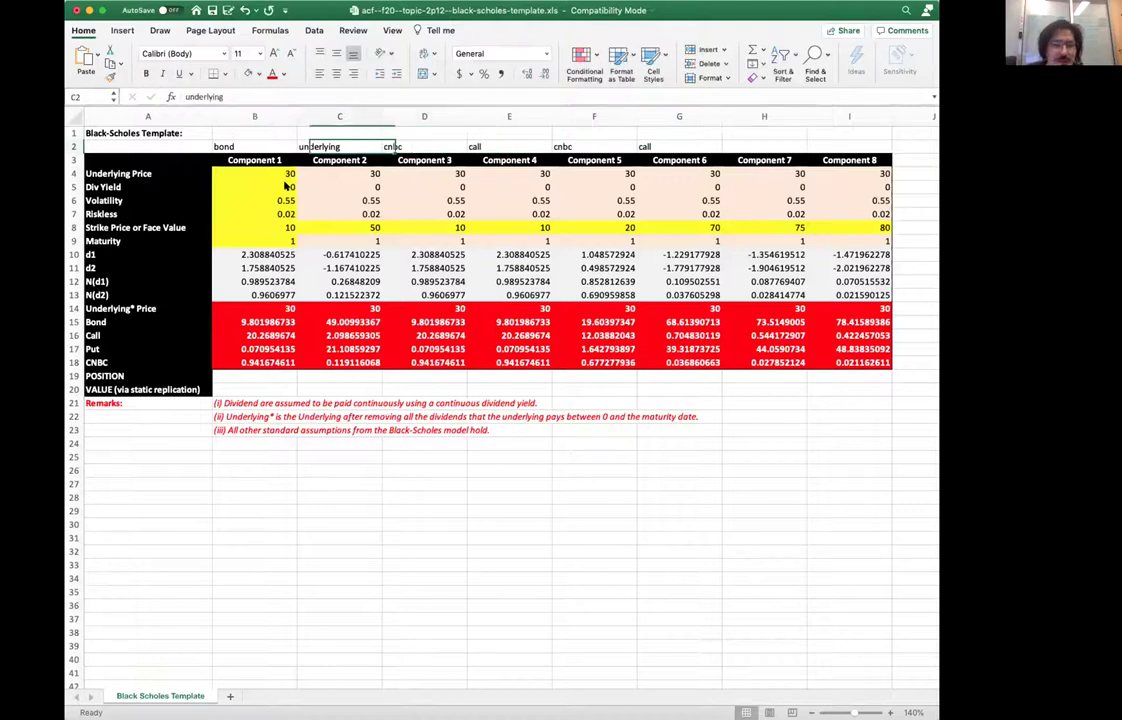
key("Down")
key("Down")
key("Down")
key("Down")
key("Down")
key("Down")
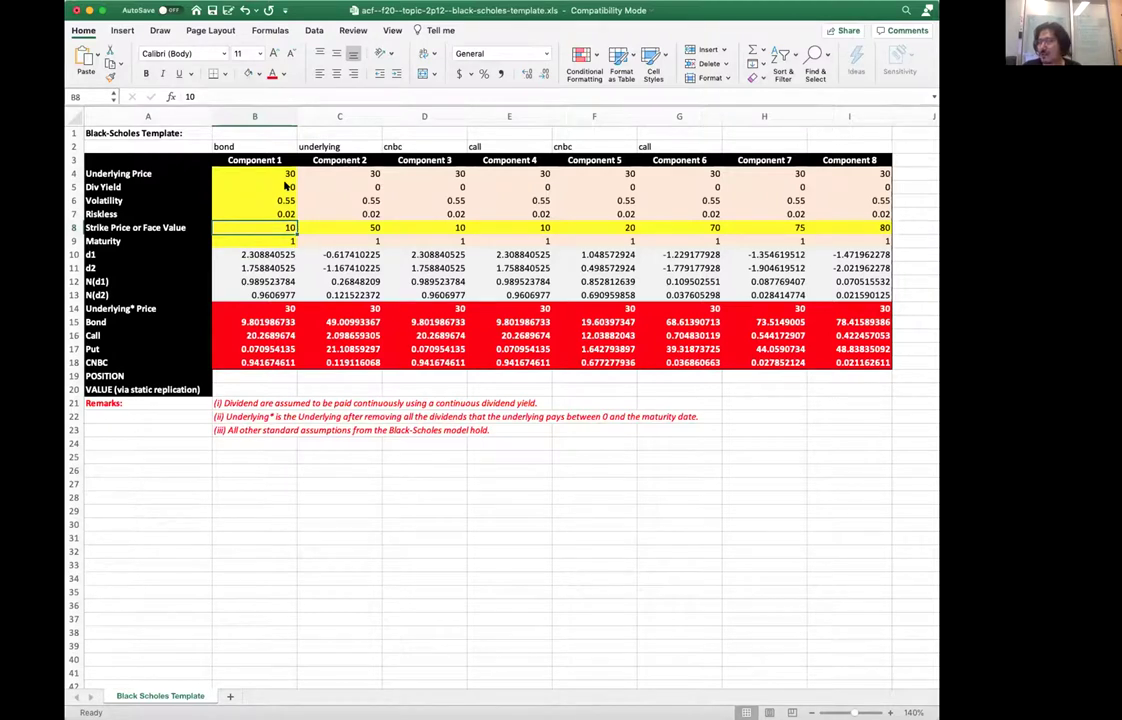
key("Right")
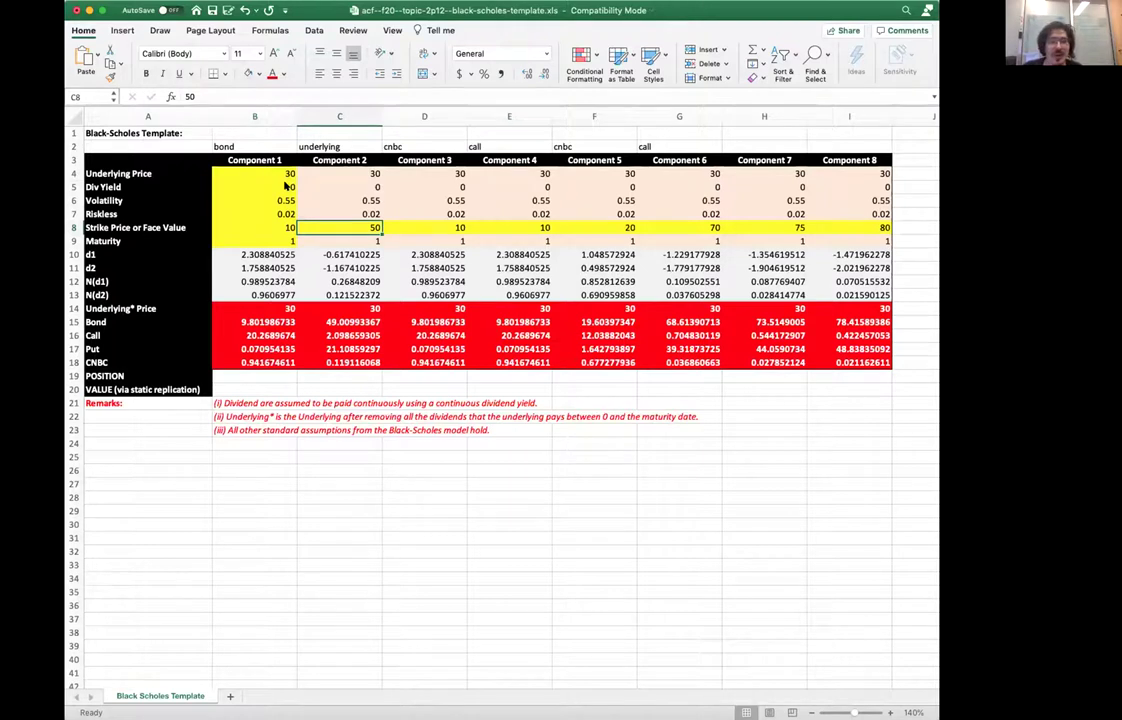
type("100")
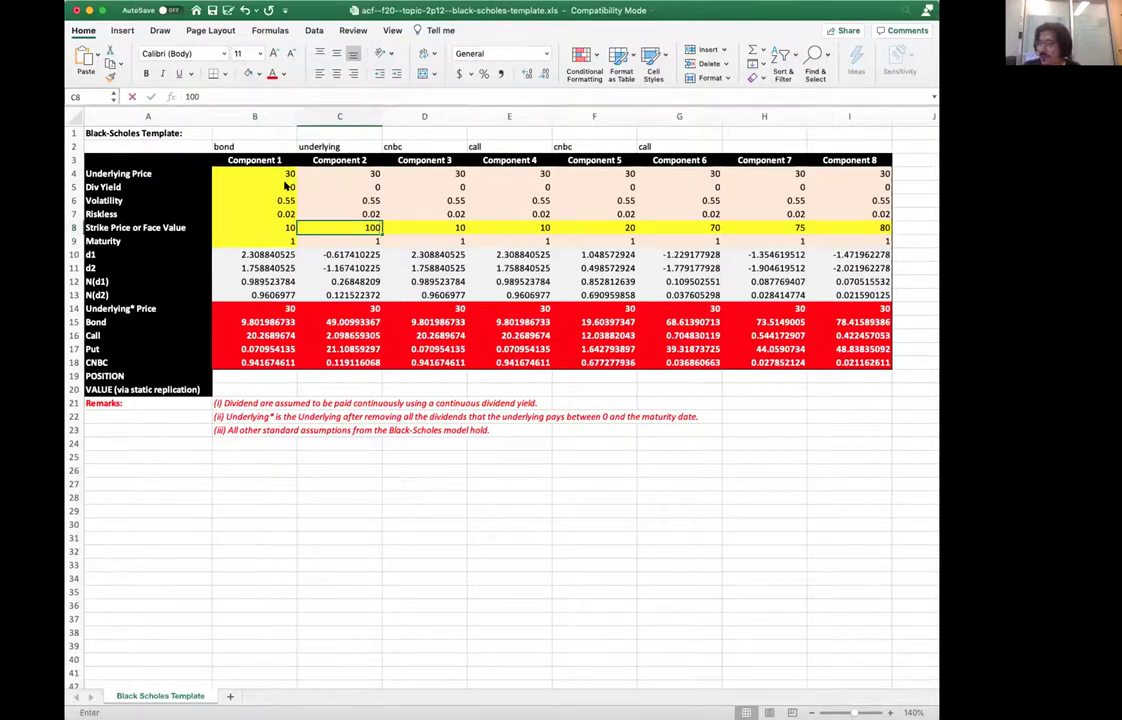
type("0000000000000-0-0000000")
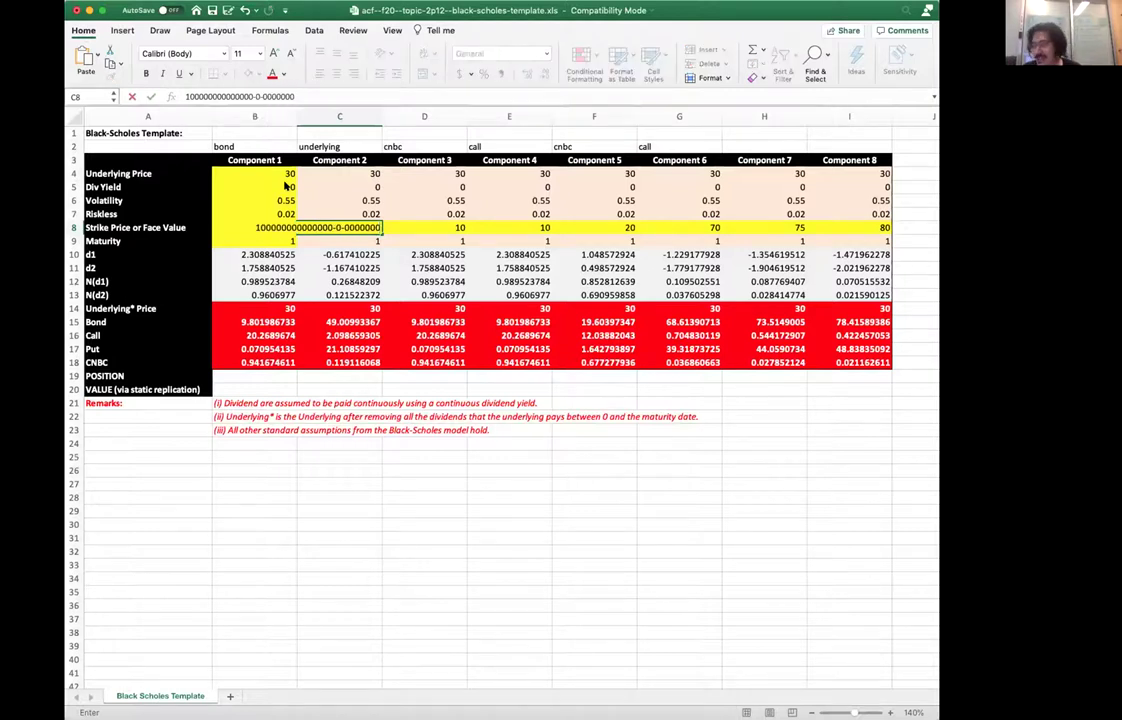
key("BackSpace")
key("BackSpace")
key("BackSpace")
key("BackSpace")
key("BackSpace")
key("BackSpace")
key("BackSpace")
key("BackSpace")
key("BackSpace")
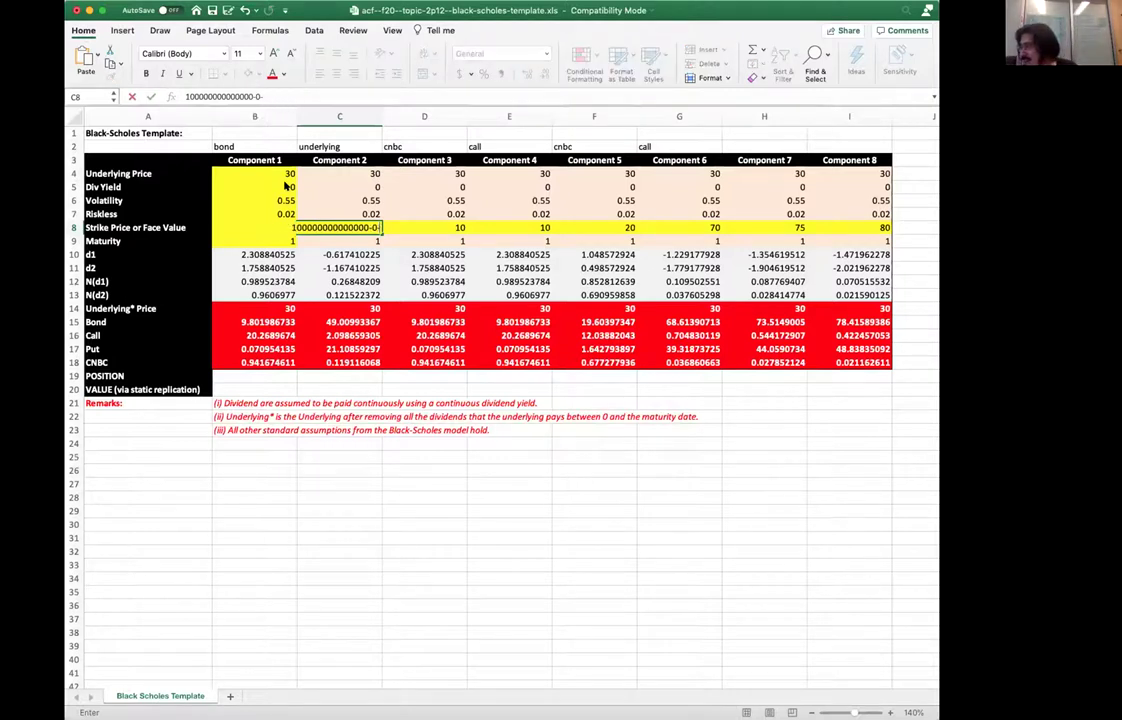
key("BackSpace")
type("00")
key("Return")
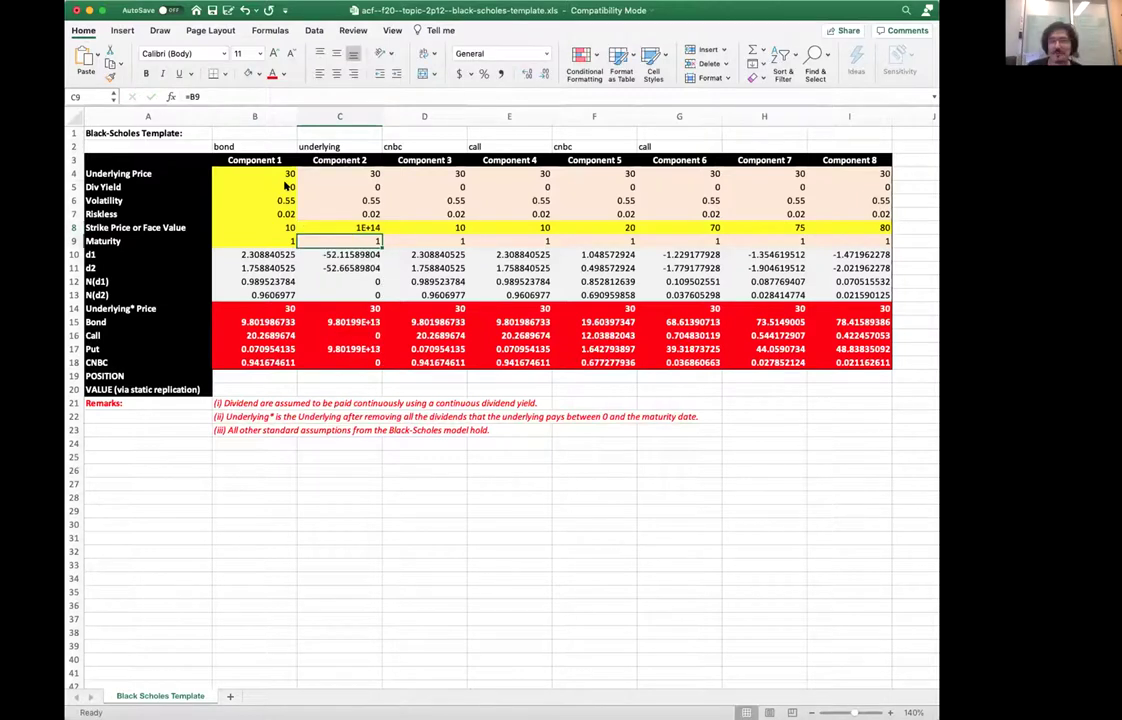
key("Up")
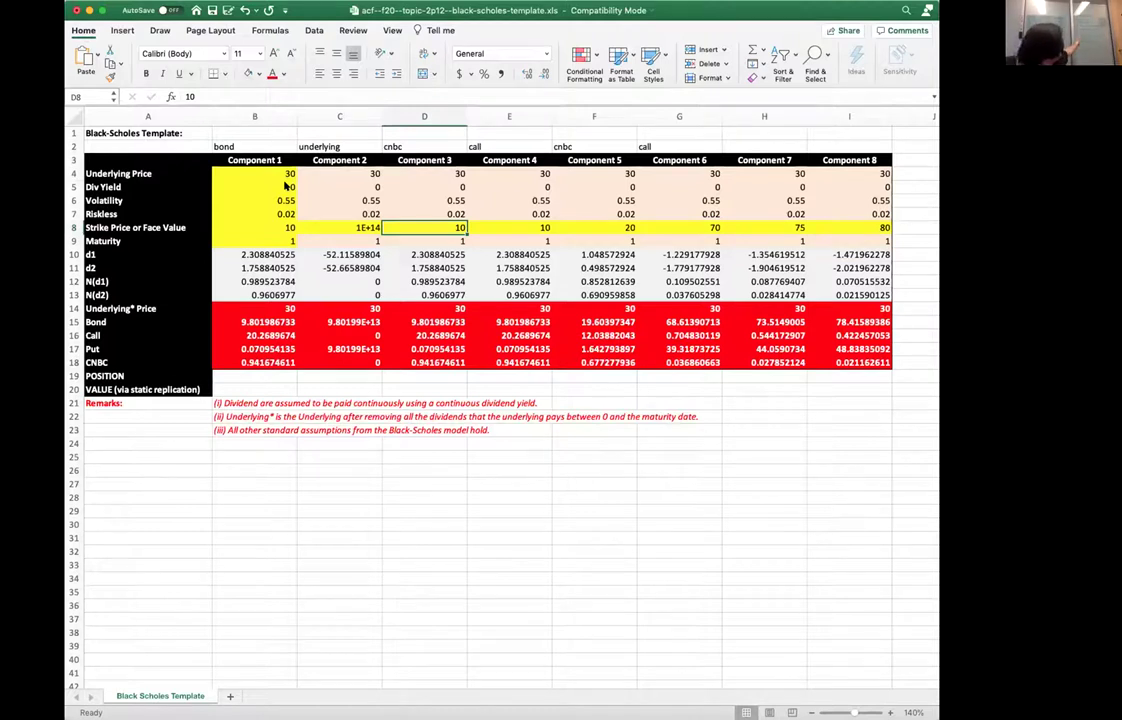
key("Right")
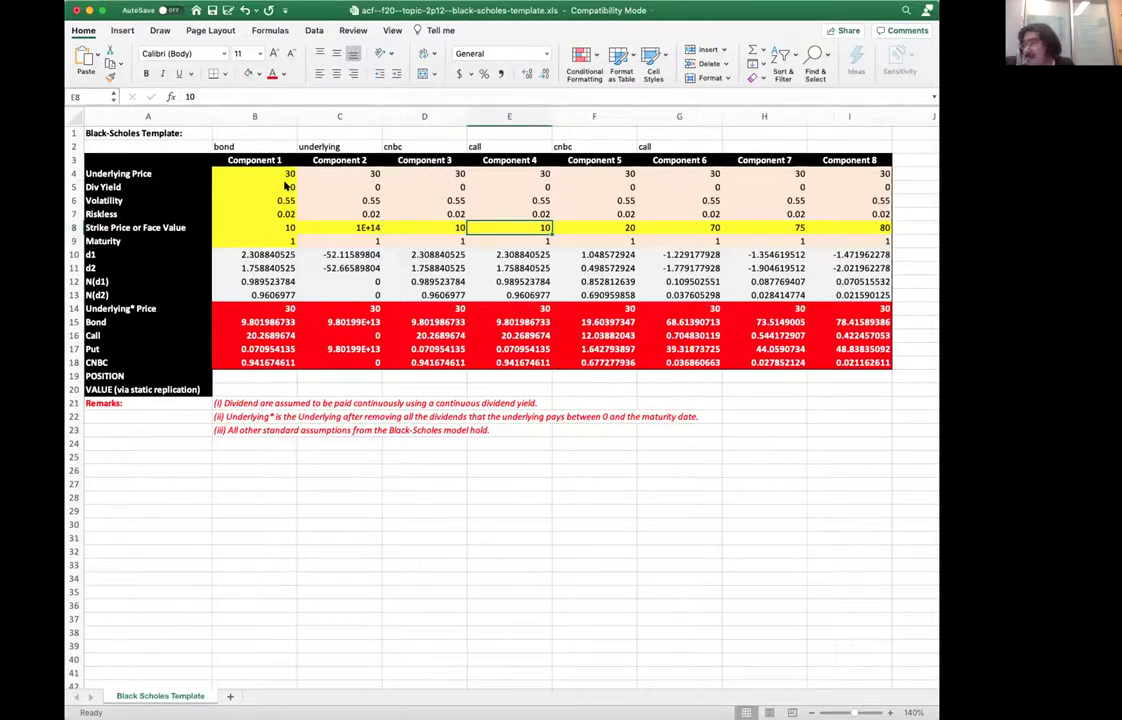
Set the strike price of Component 6, the call, to 20 in cell G8
key("Right")
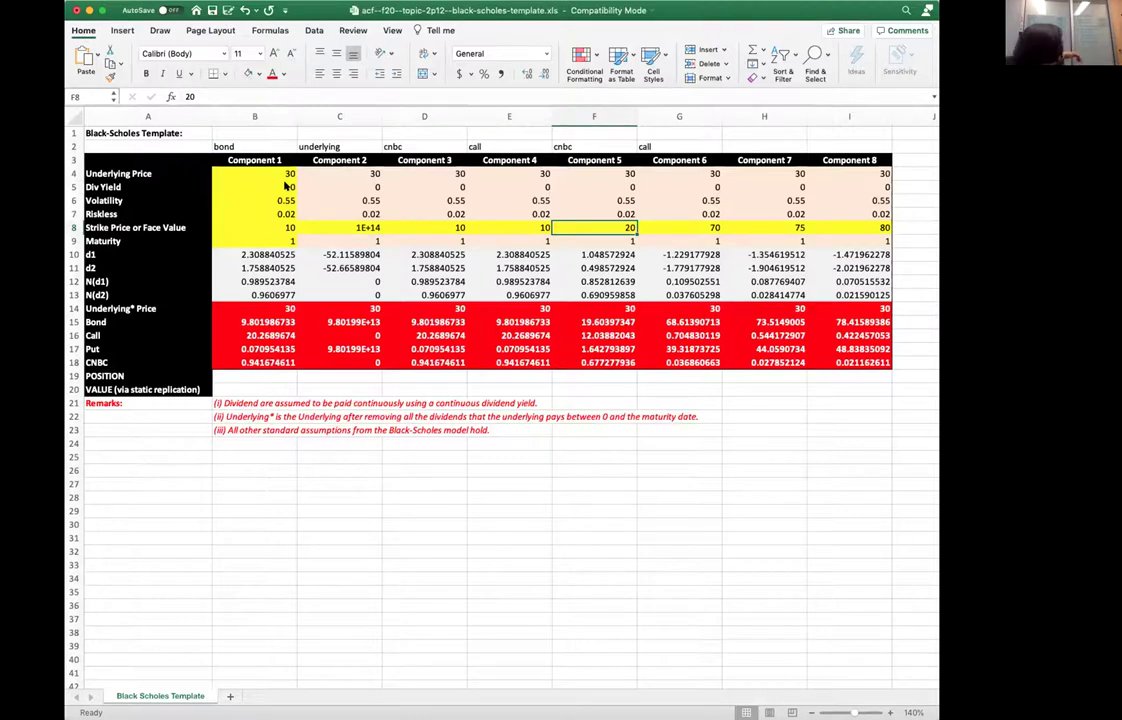
key("Right")
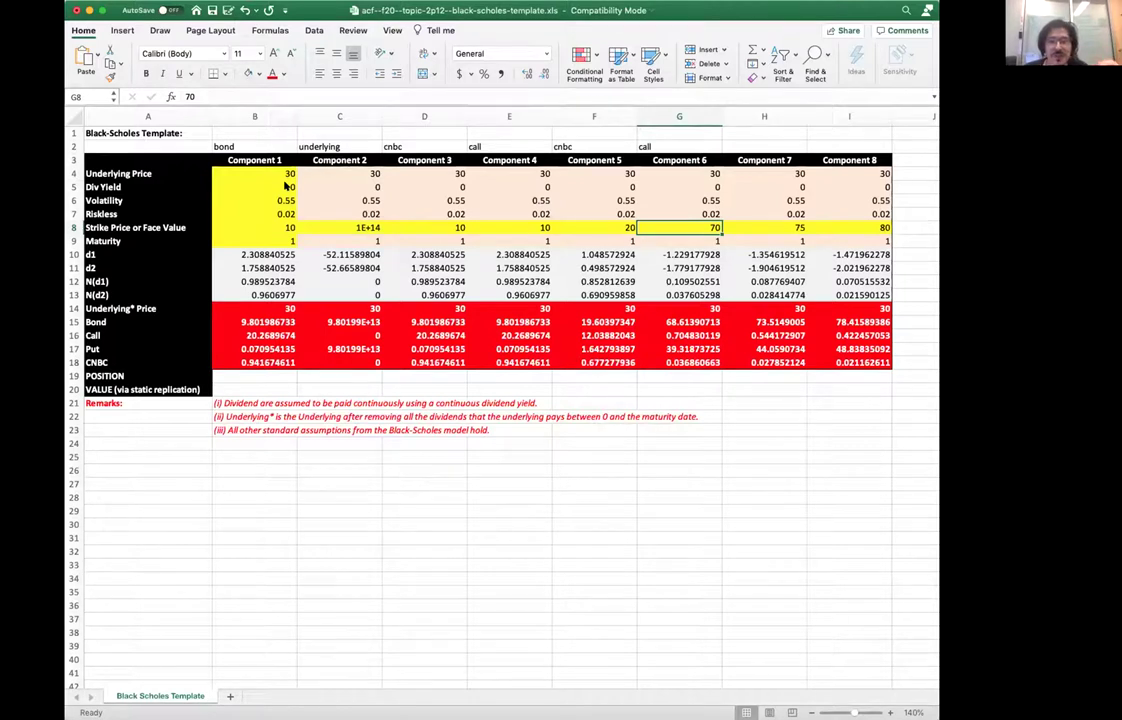
type("20")
key("Left")
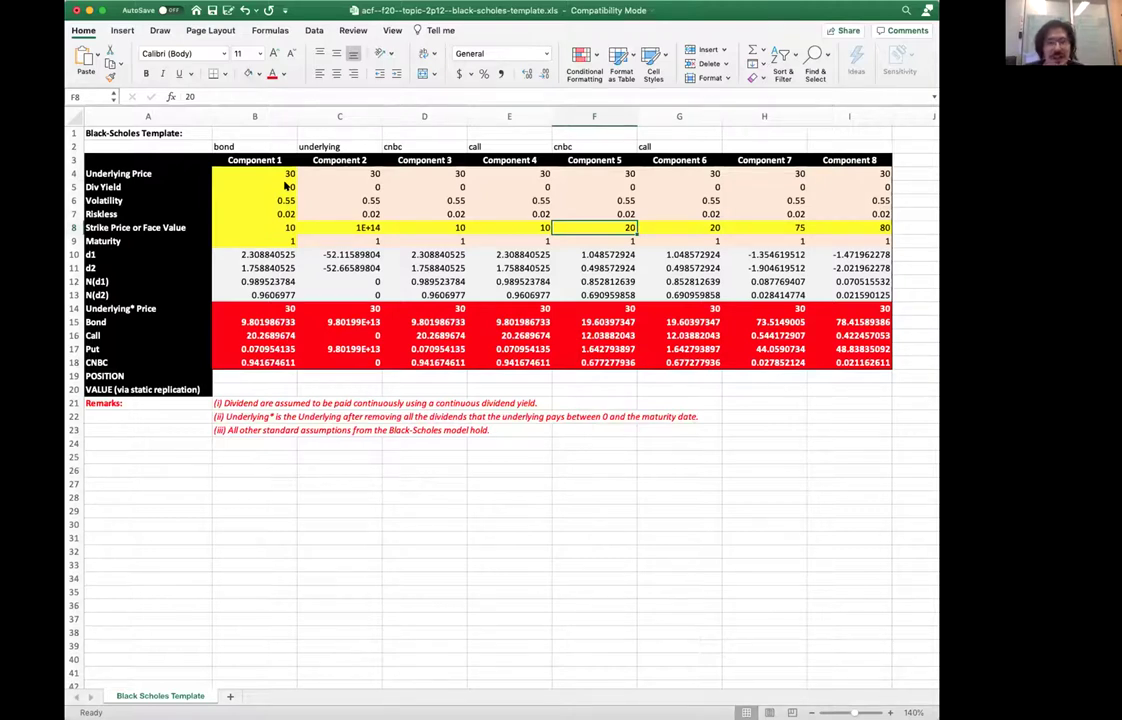
key("Left")
key("Left")
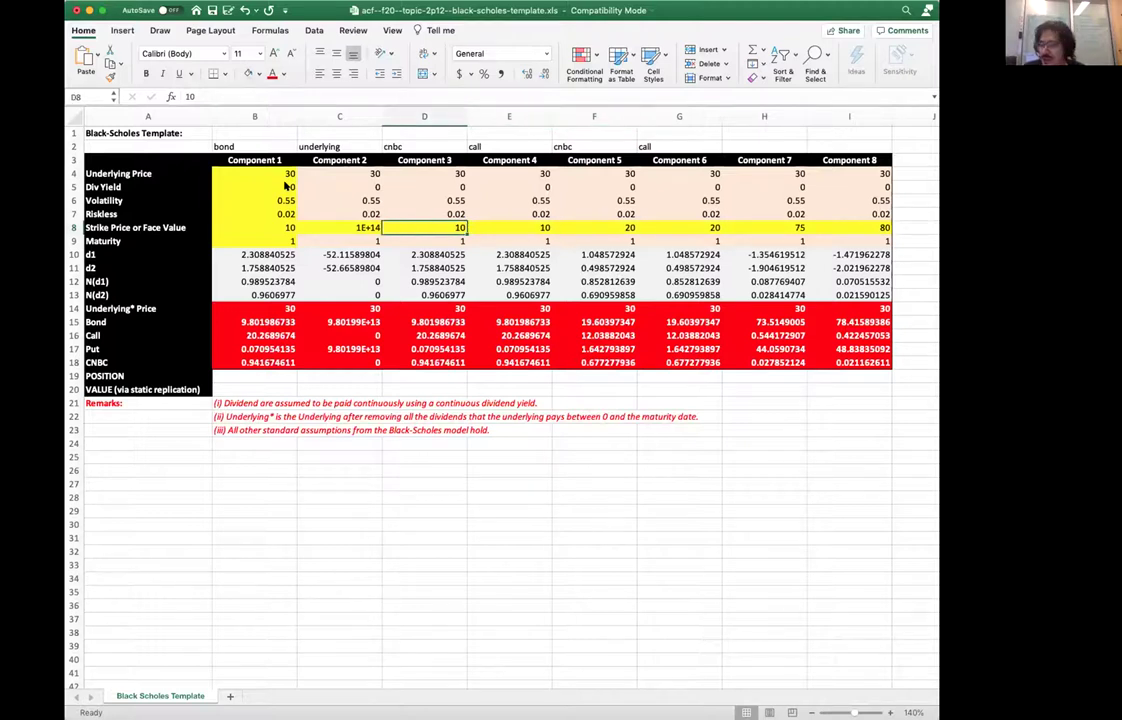
Examine the Underlying* Price, Bond, Call, Put and CNBC output rows, checking each formula for Component 1
left_click_drag(256, 312, 704, 356)
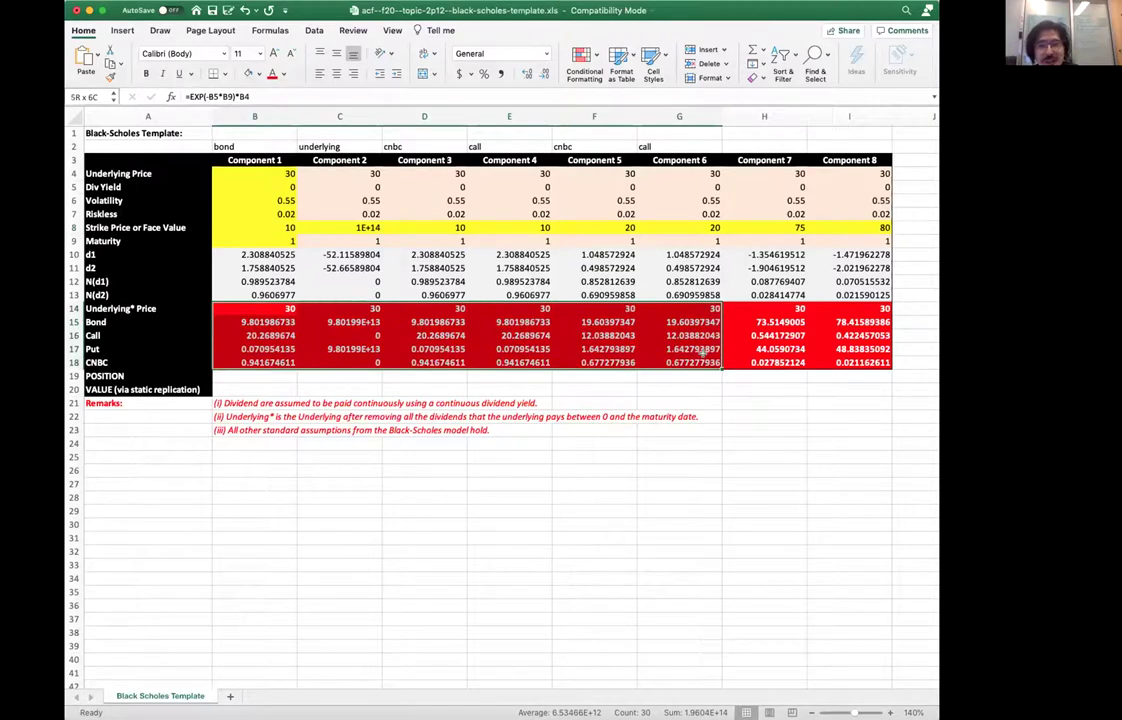
left_click_drag(703, 352, 703, 352)
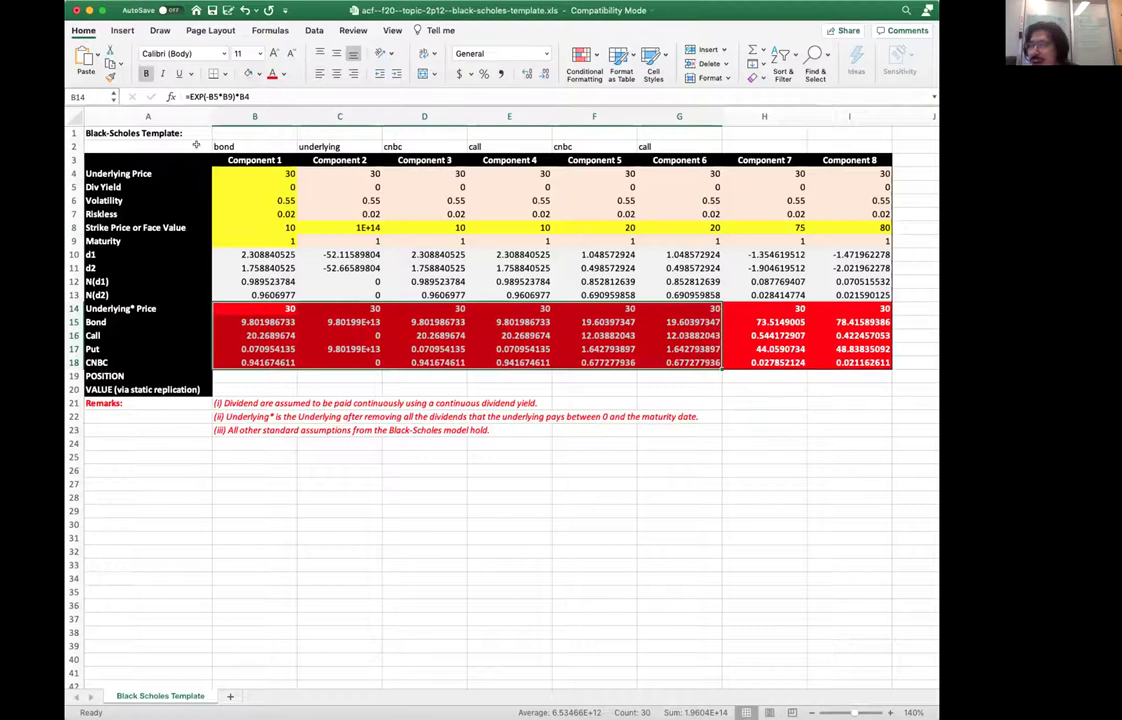
left_click_drag(250, 309, 252, 362)
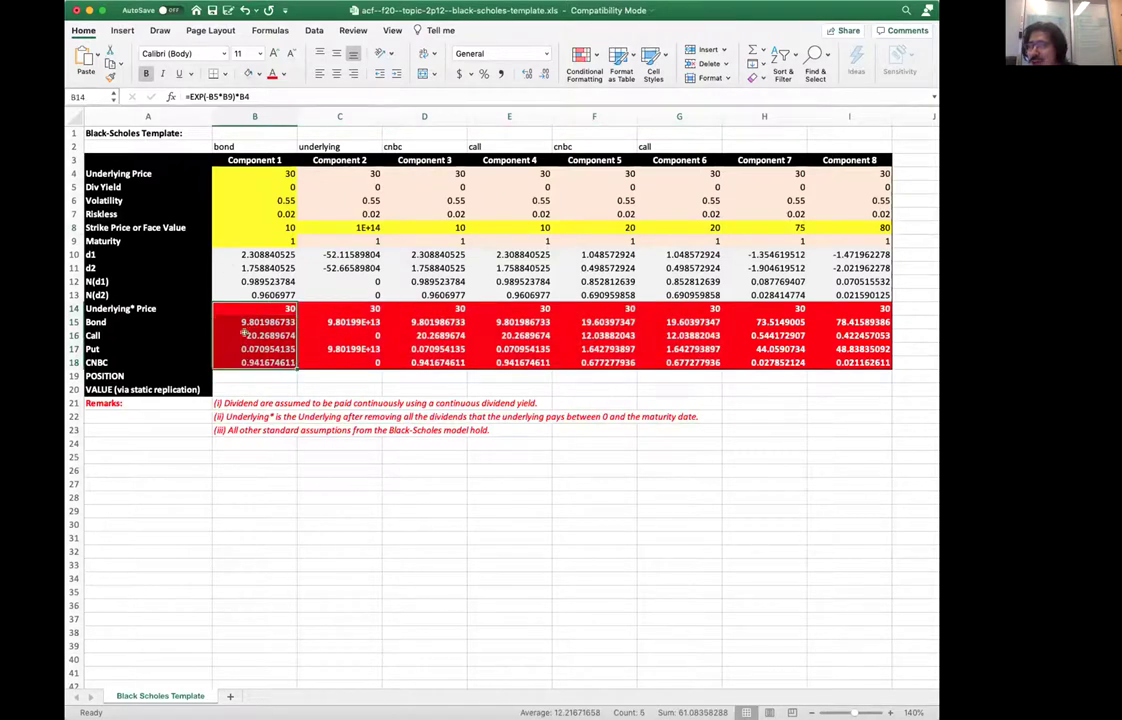
left_click(243, 308)
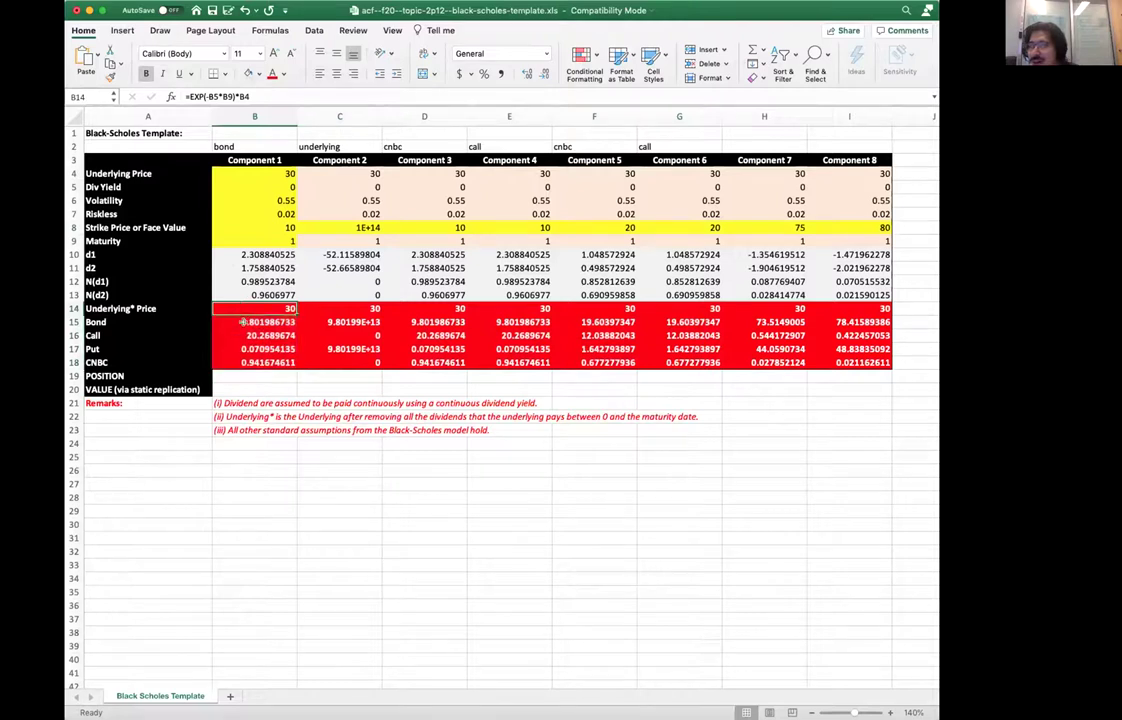
left_click(243, 322)
left_click(247, 334)
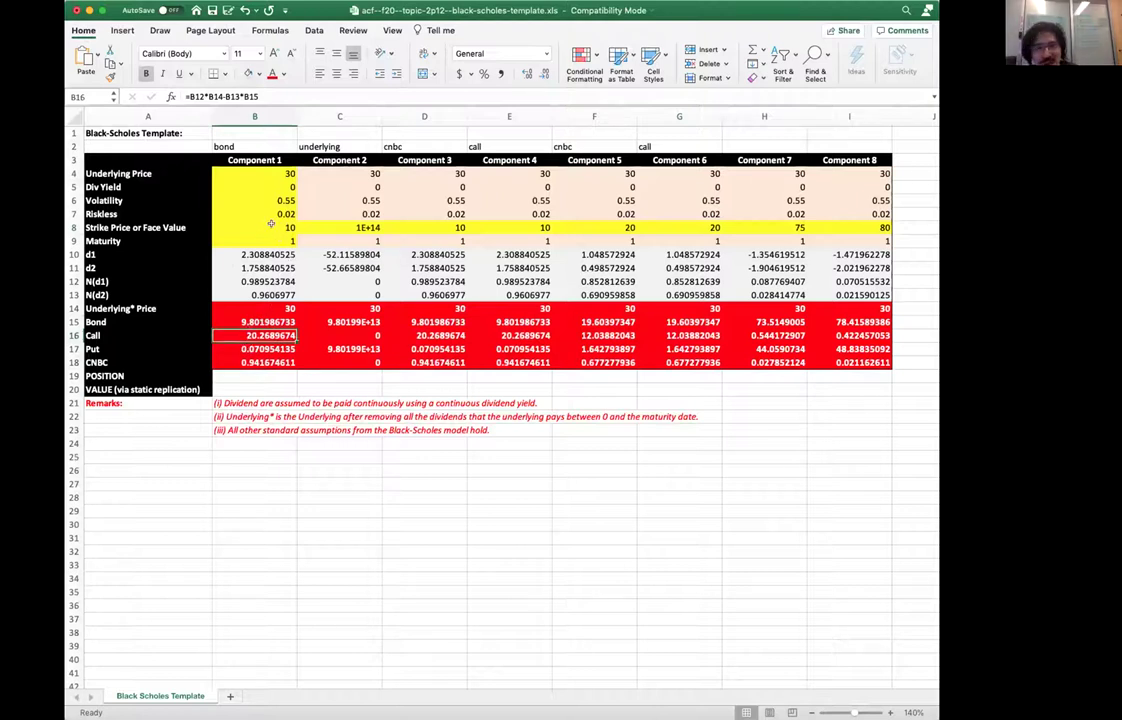
left_click(245, 349)
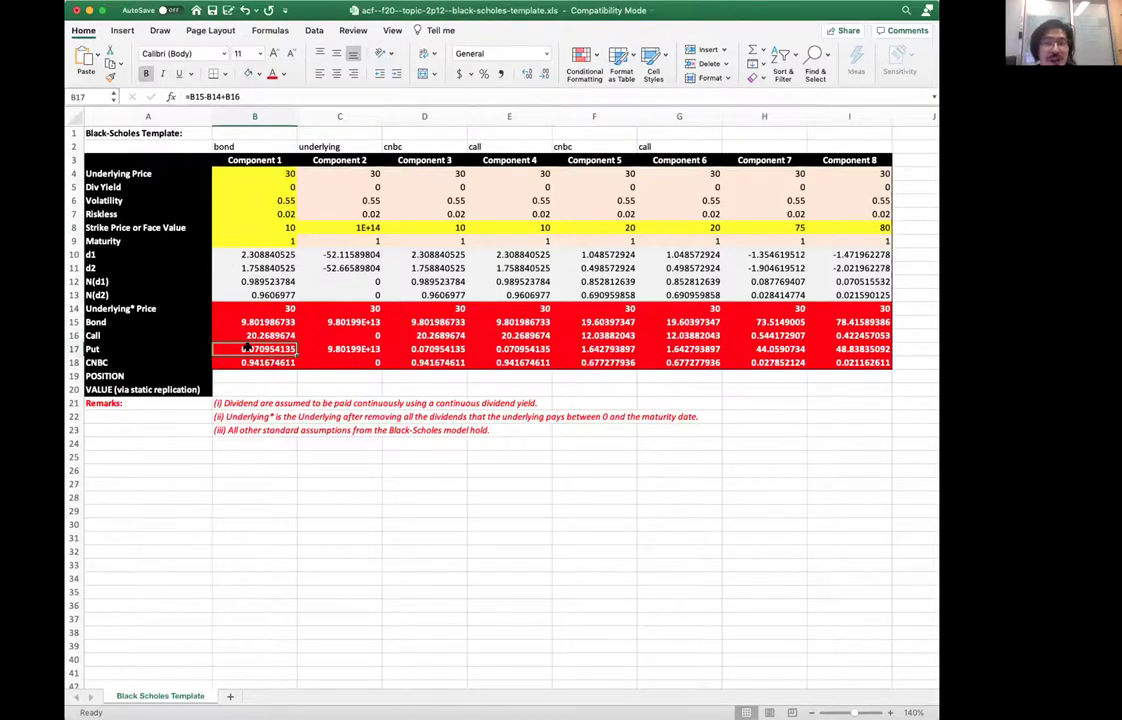
left_click(256, 362)
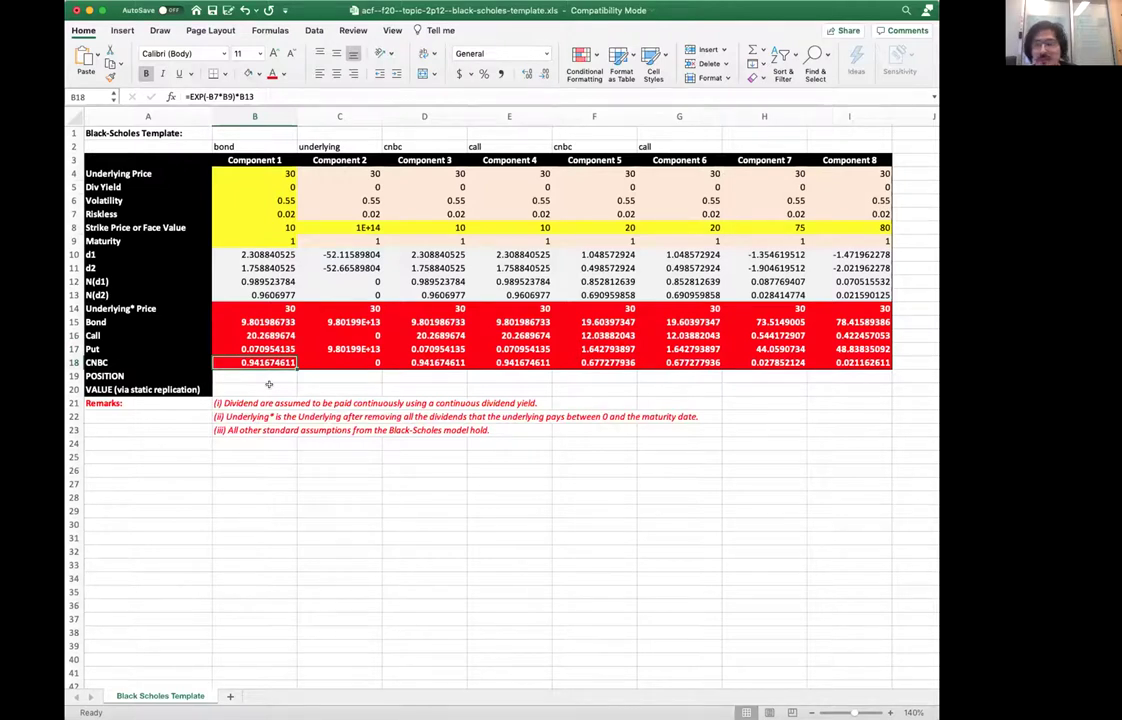
Match the row 2 labels of Components 1 to 4 with the bond, underlying, CNBC and call price cells that value them
key("ctrl+Up")
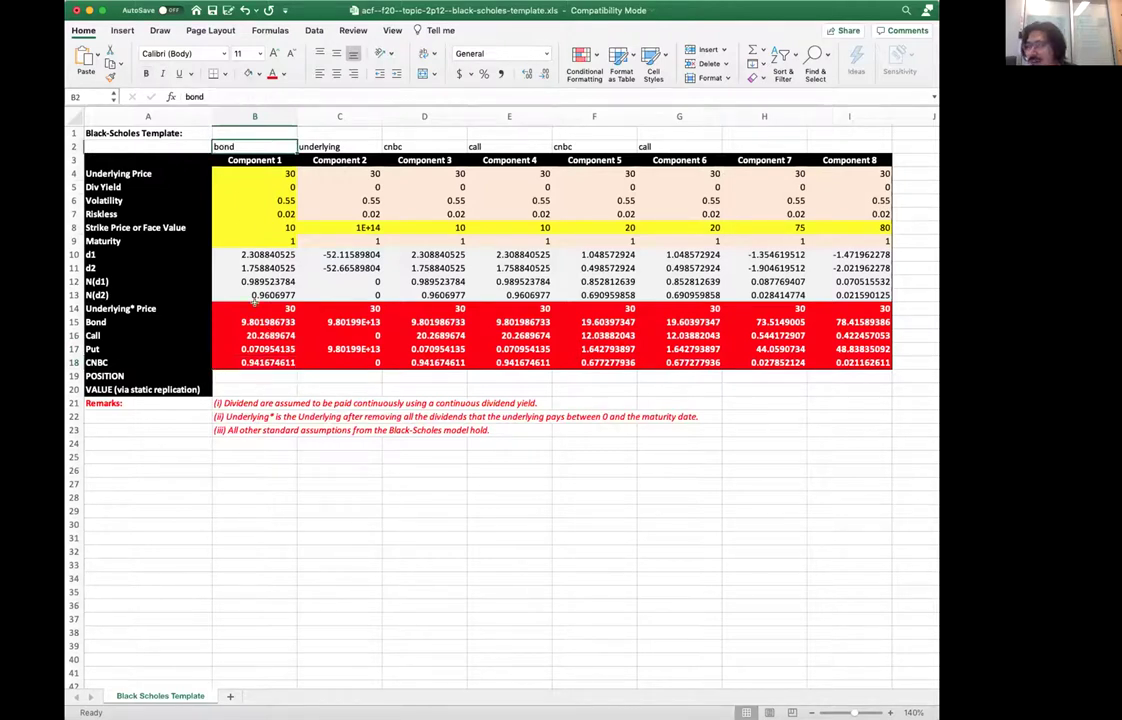
left_click(262, 308)
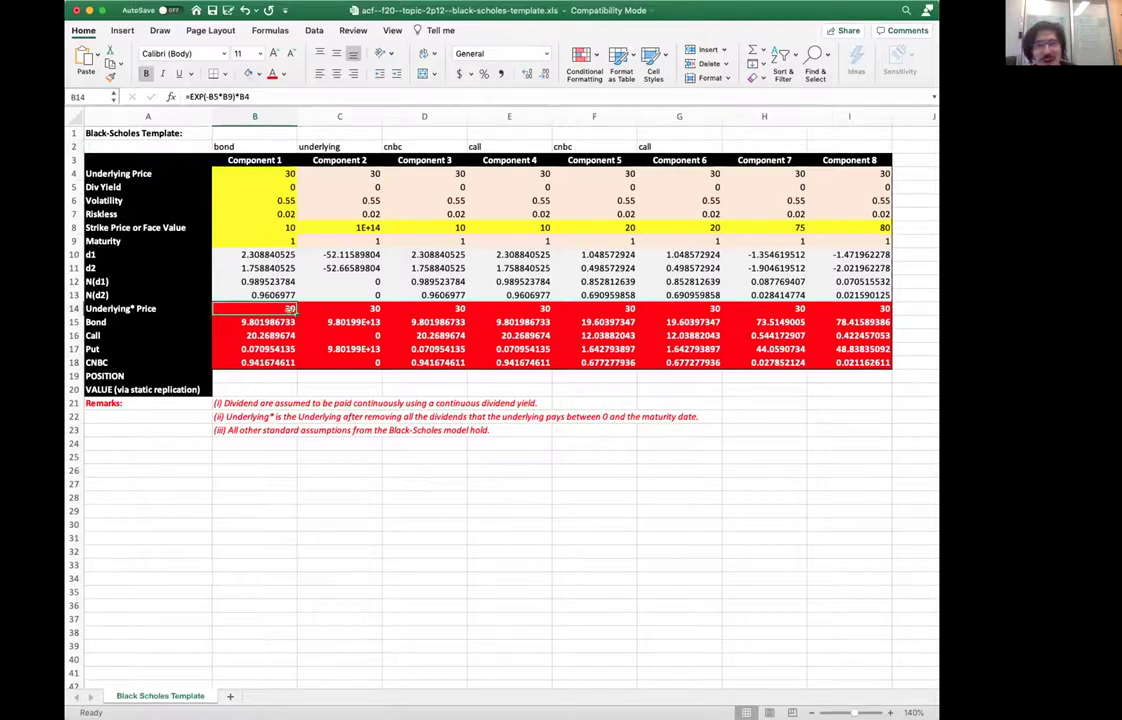
left_click(322, 147)
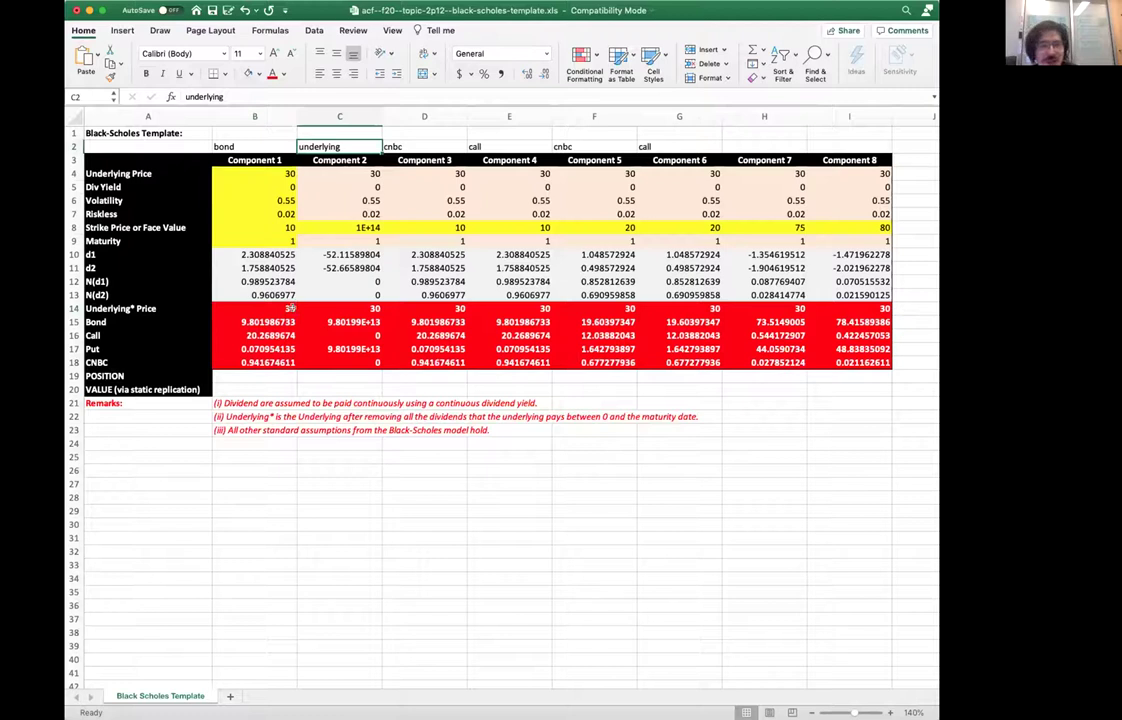
left_click(235, 147)
left_click(250, 323)
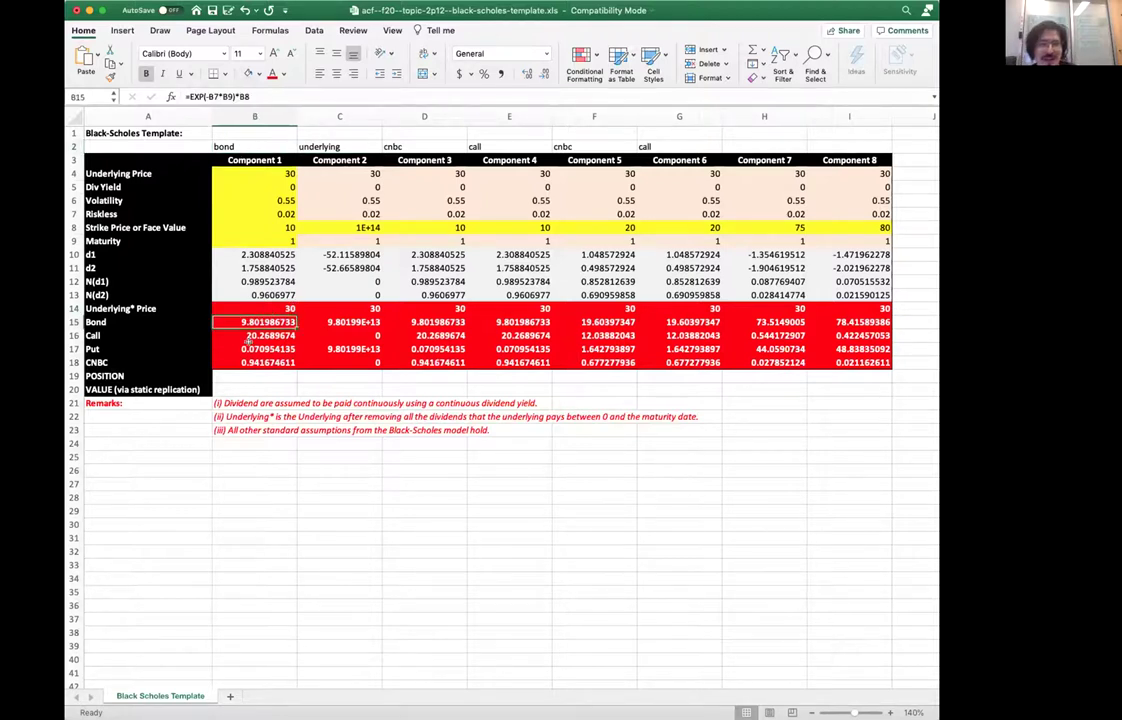
left_click(310, 147)
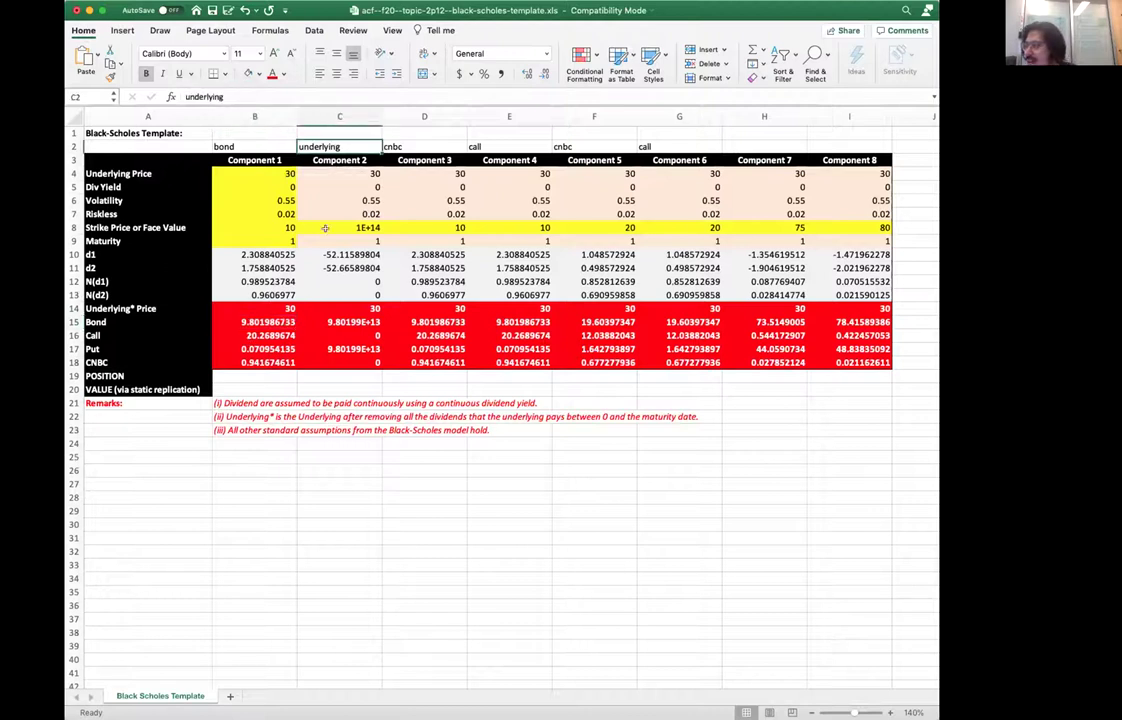
left_click(340, 306)
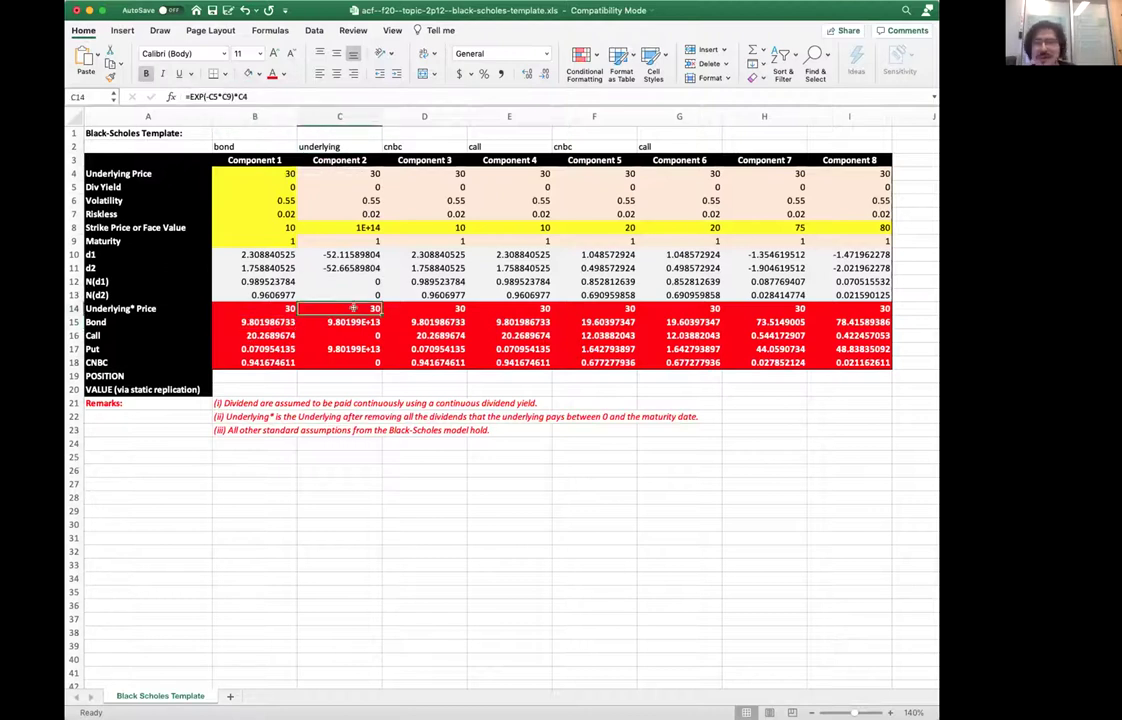
left_click(417, 148)
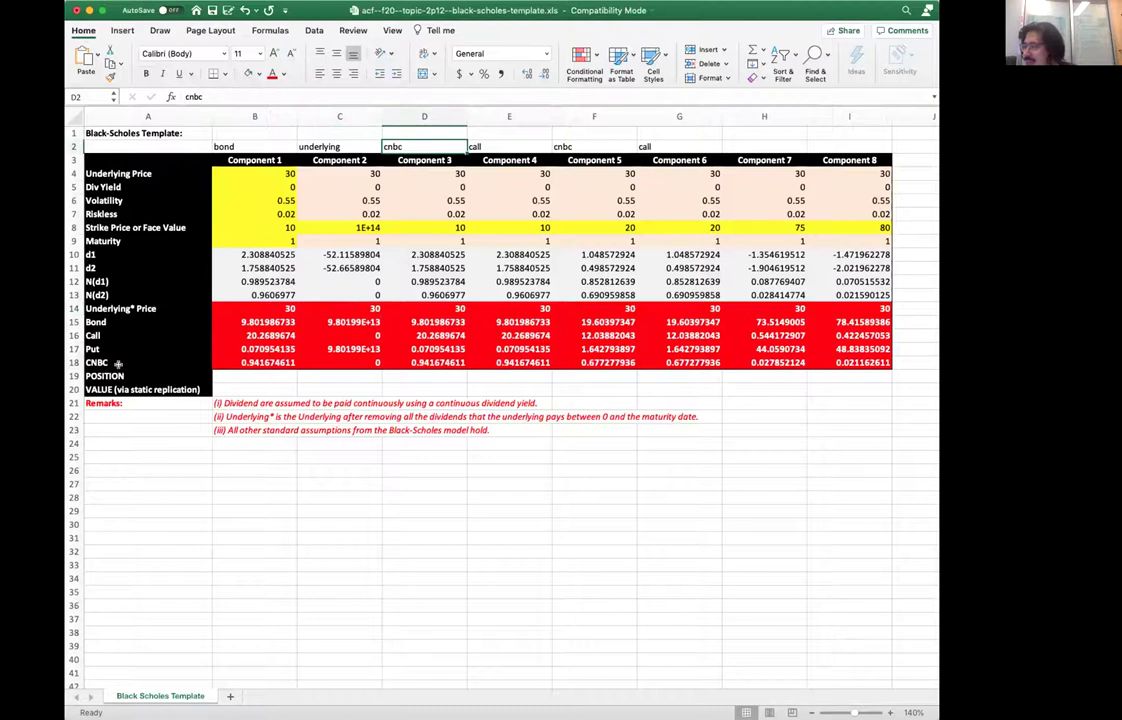
left_click(428, 364)
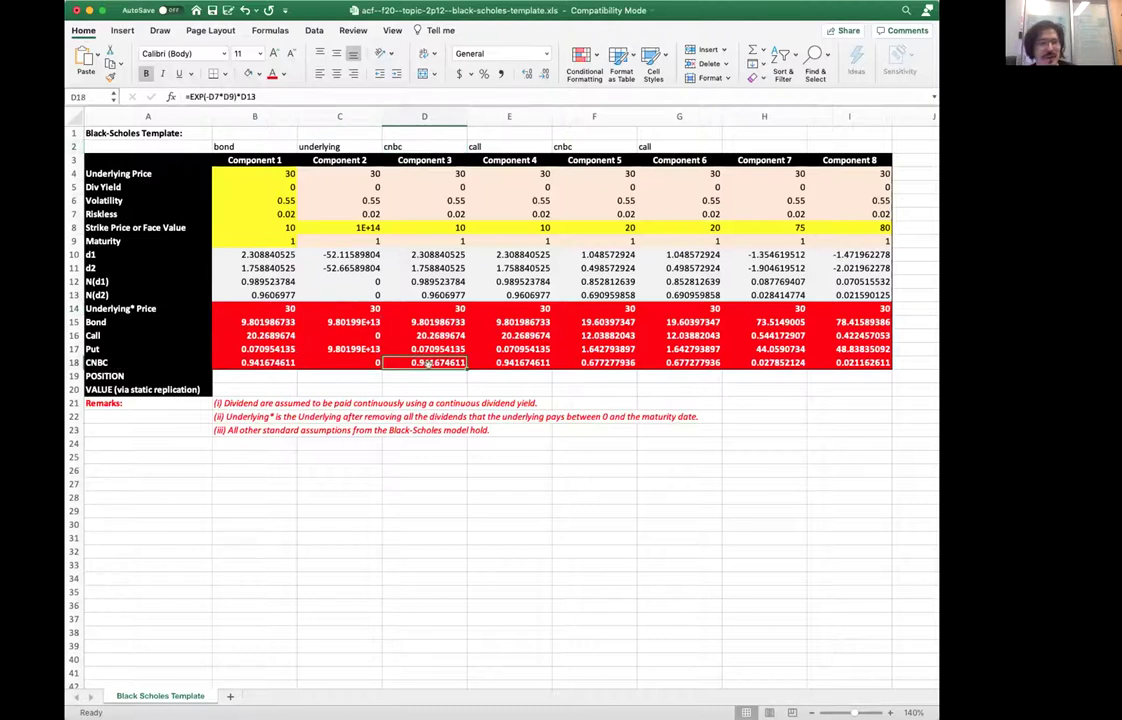
left_click(480, 147)
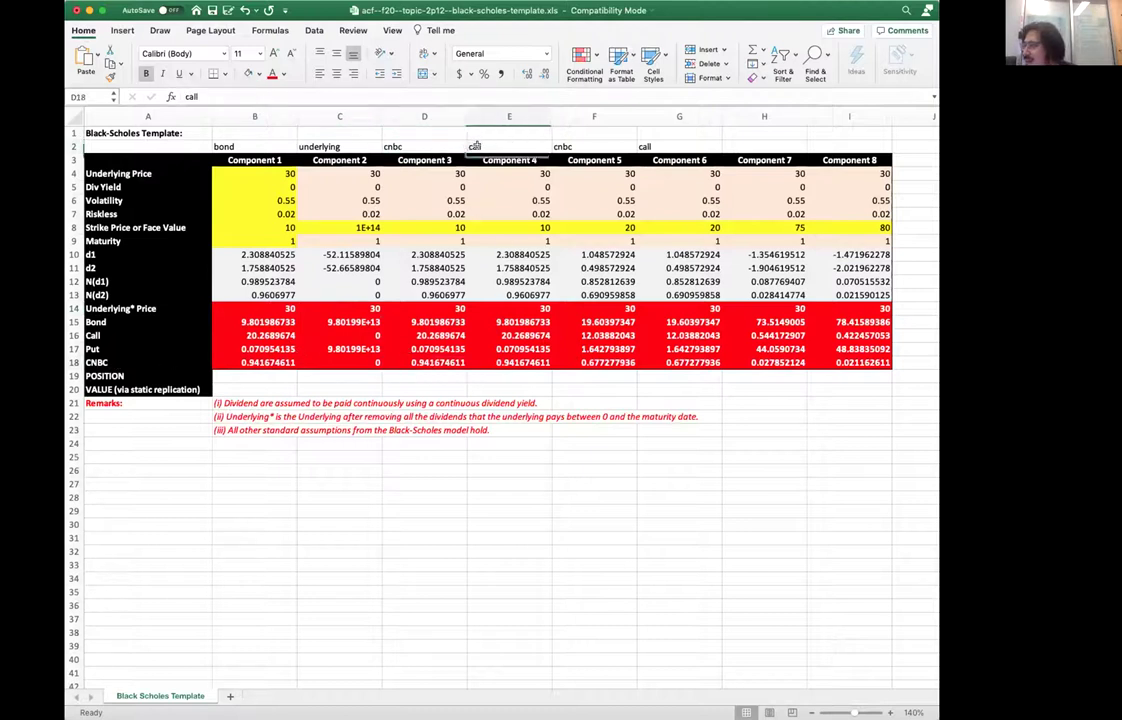
left_click(509, 336)
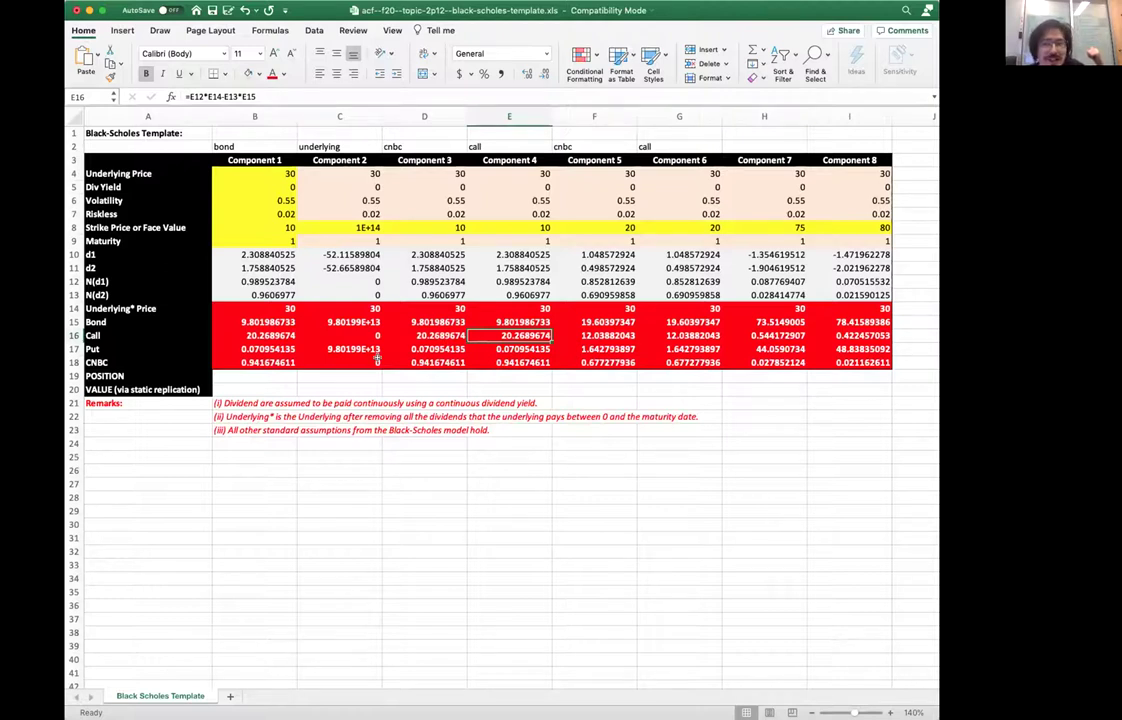
Enter the positions 1, 0.5 and -10 for Components 1 to 3 in cells B19 to D19
left_click(249, 375)
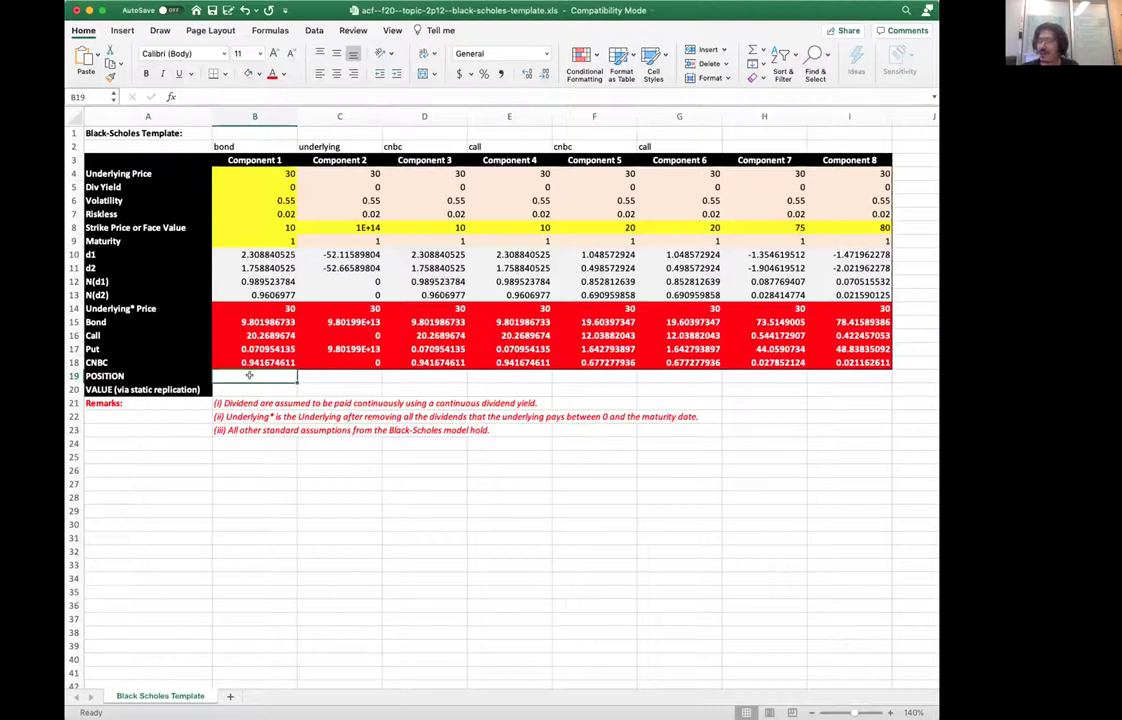
type("1")
key("Tab")
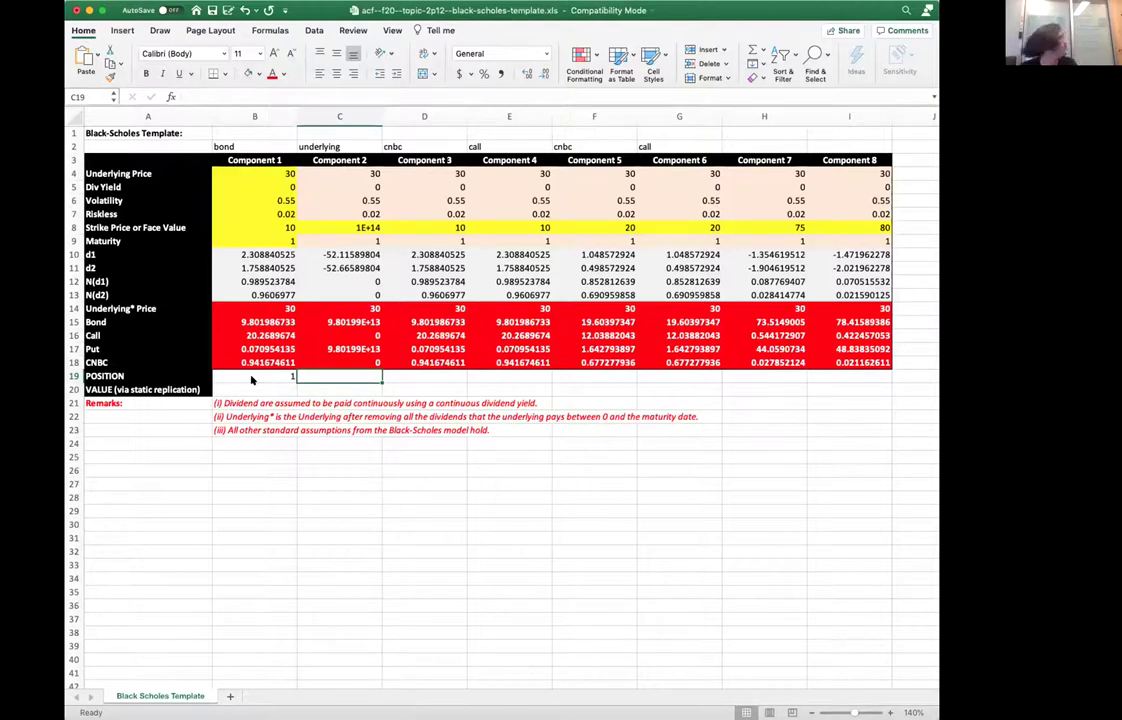
type("0.5")
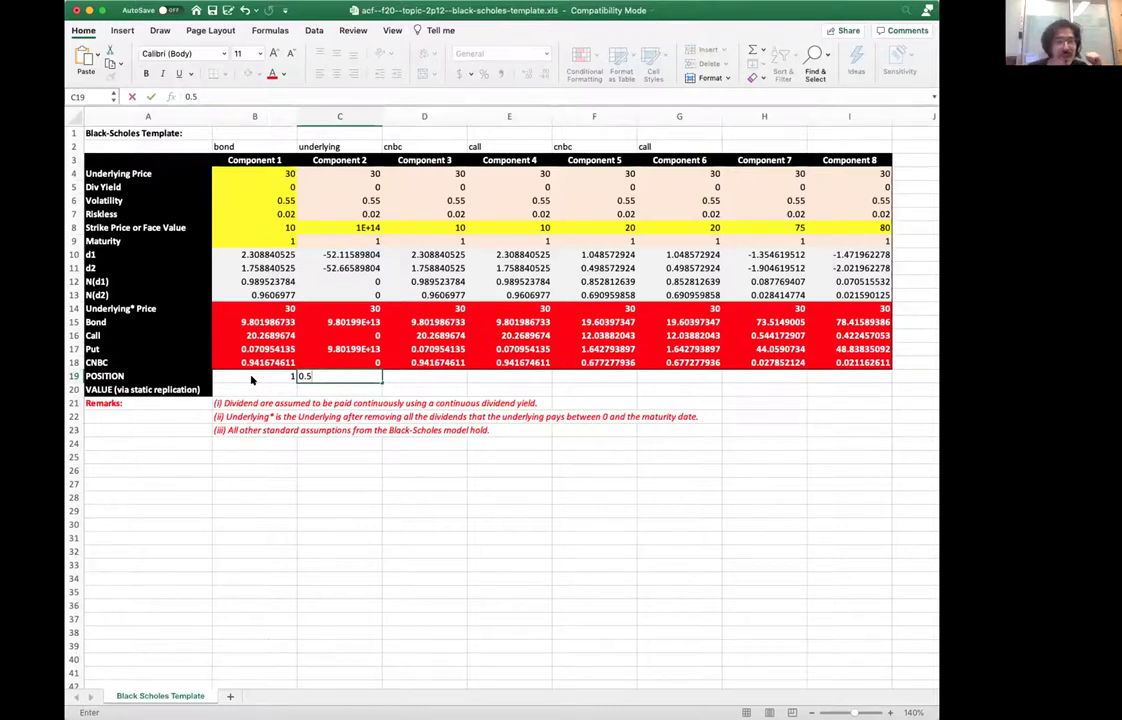
key("Tab")
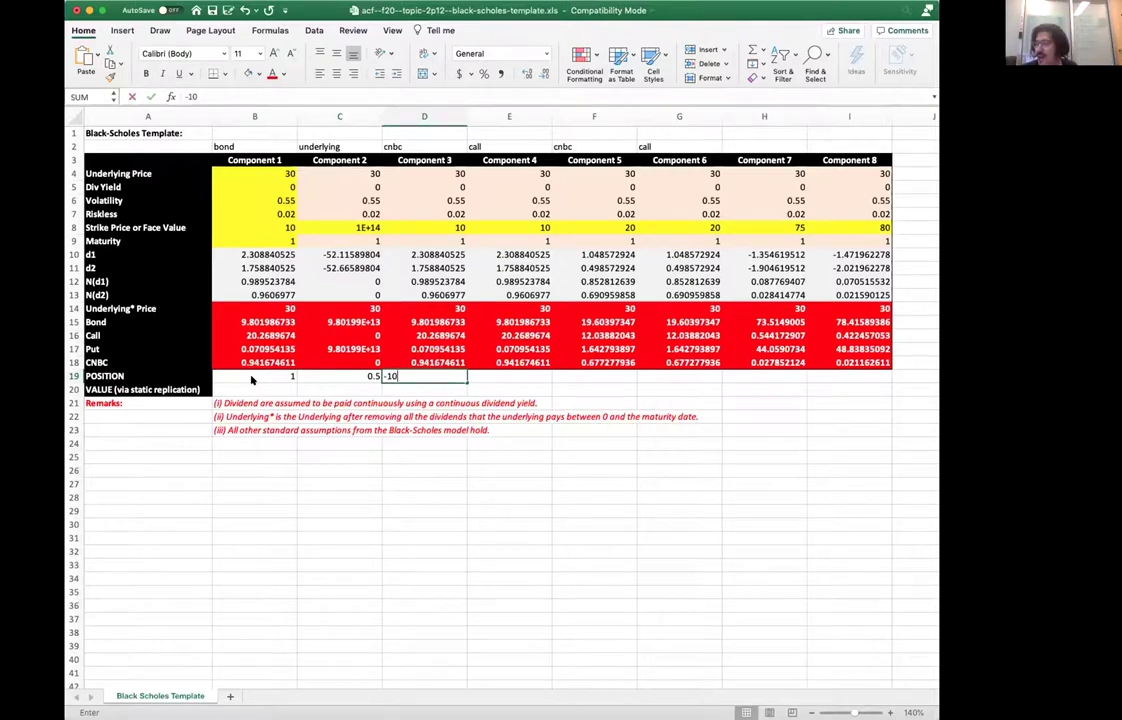
type("-10")
key("Tab")
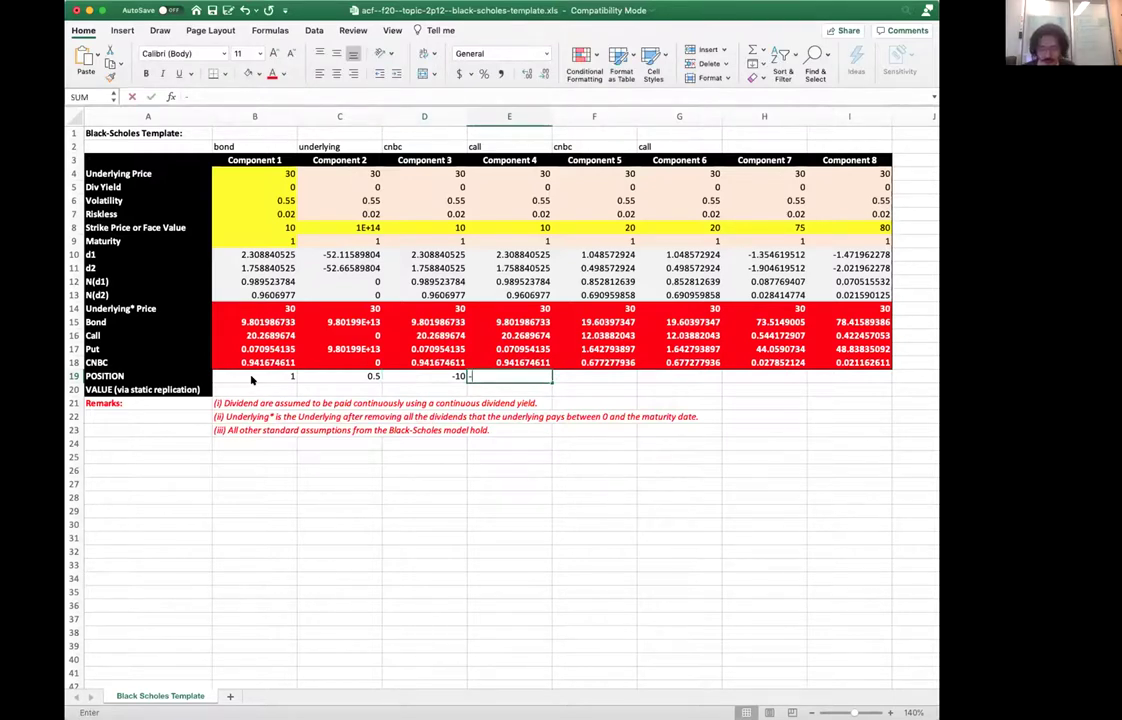
Enter the positions -0.5, 5 and 1 for Components 4 to 6 in cells E19 to G19
type("-0.5")
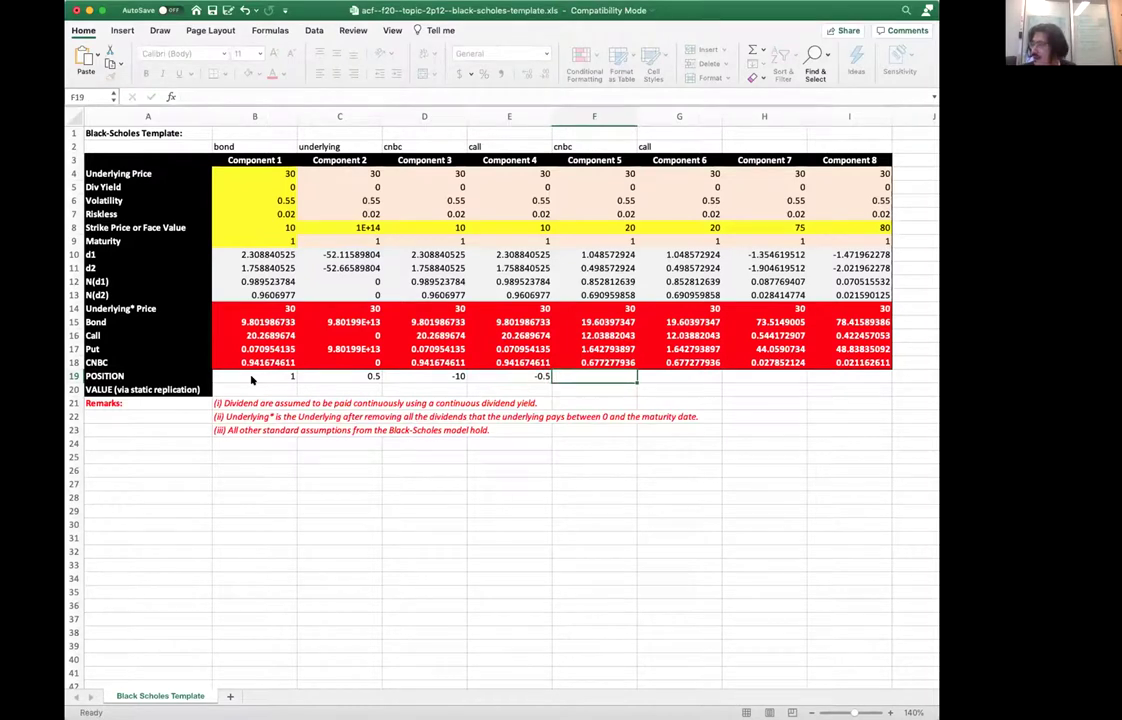
key("Tab")
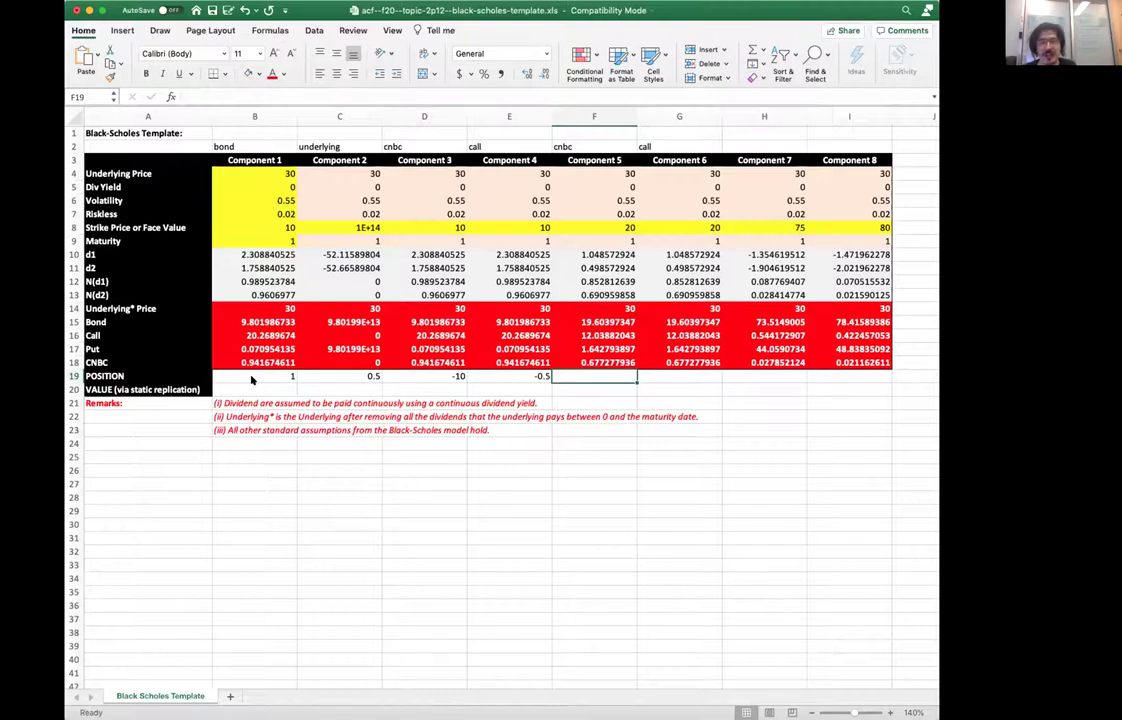
type("5")
key("Tab")
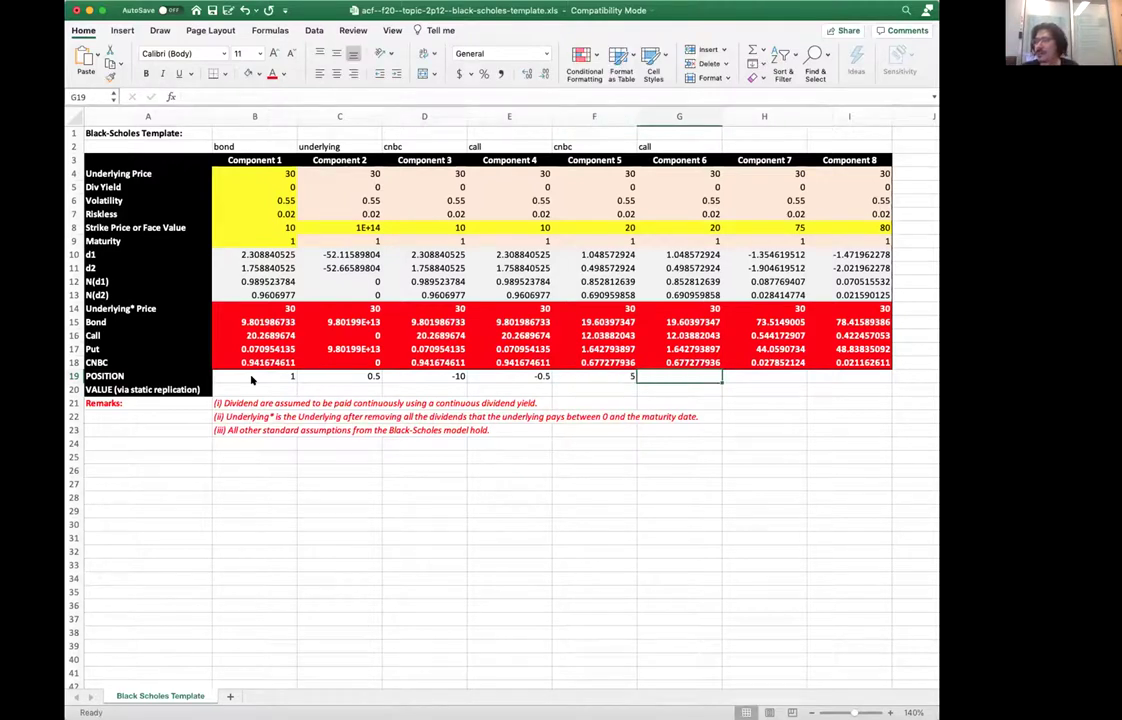
type("1")
Begin the static replication value formula in cell B20 with the bond position times the bond price, =B19*B15
key("Left")
key("Left")
key("Left")
key("Left")
key("Left")
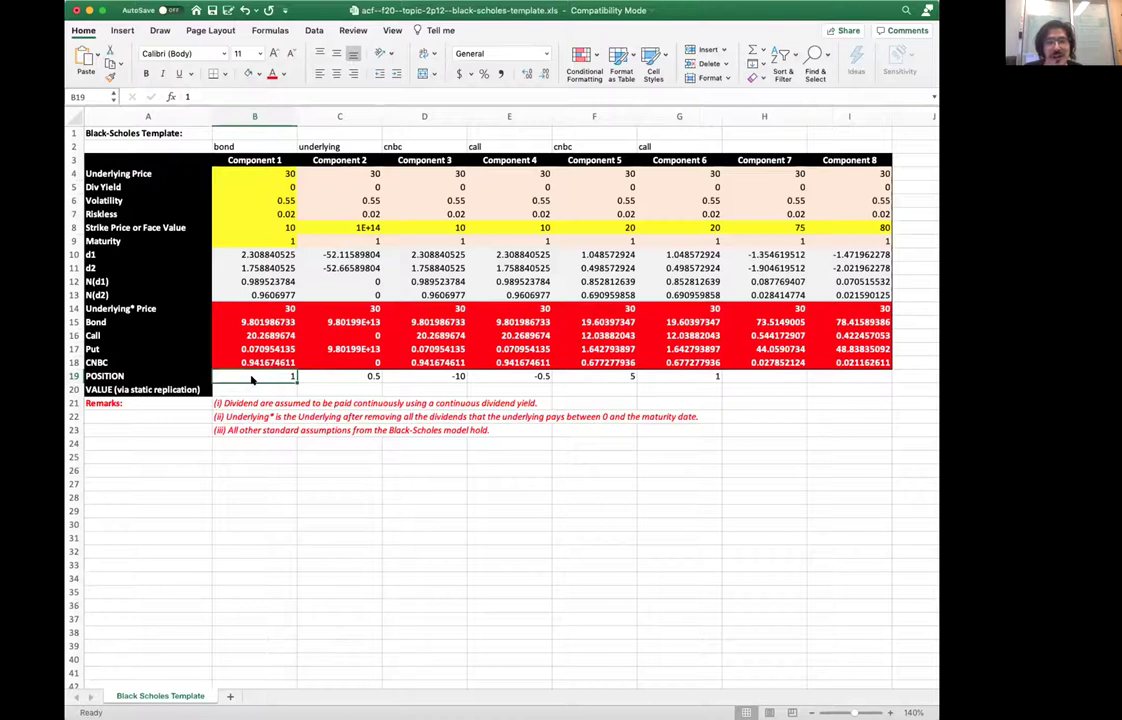
key("Down")
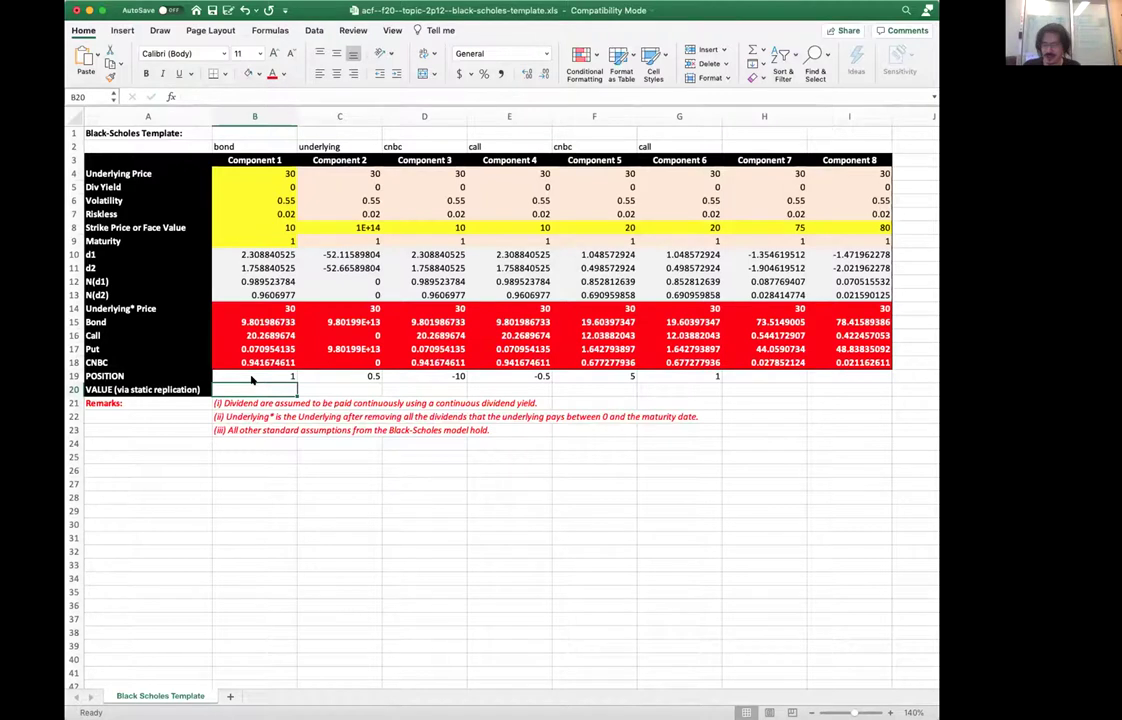
type("=")
left_click(252, 379)
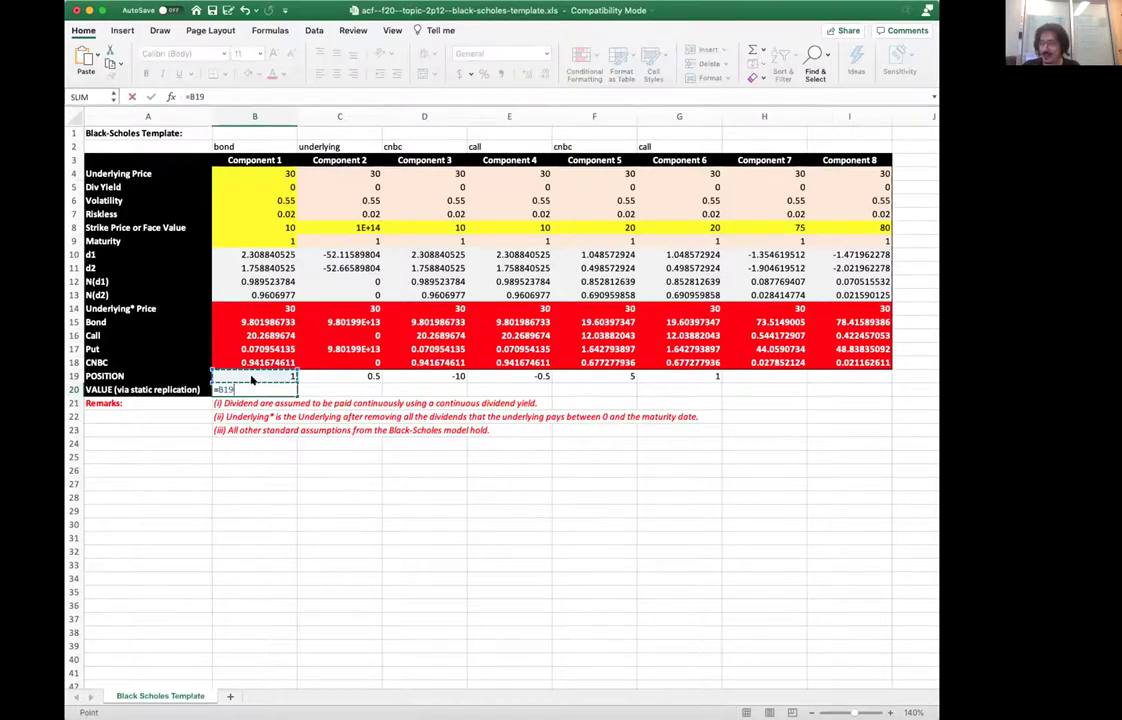
type("*")
left_click(252, 379)
key("Up")
key("Up")
key("Up")
key("Up")
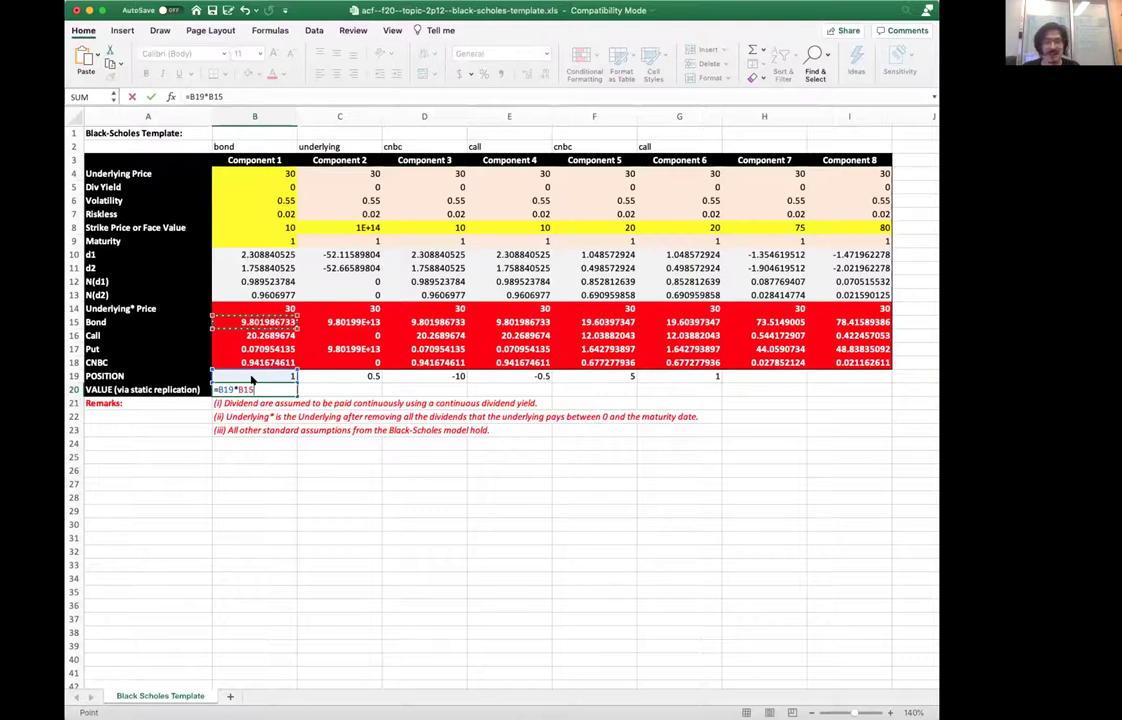
Extend the value formula in B20 with Component 2's position times its underlying* price, +C19*C14
type("+")
key("Up")
key("Right")
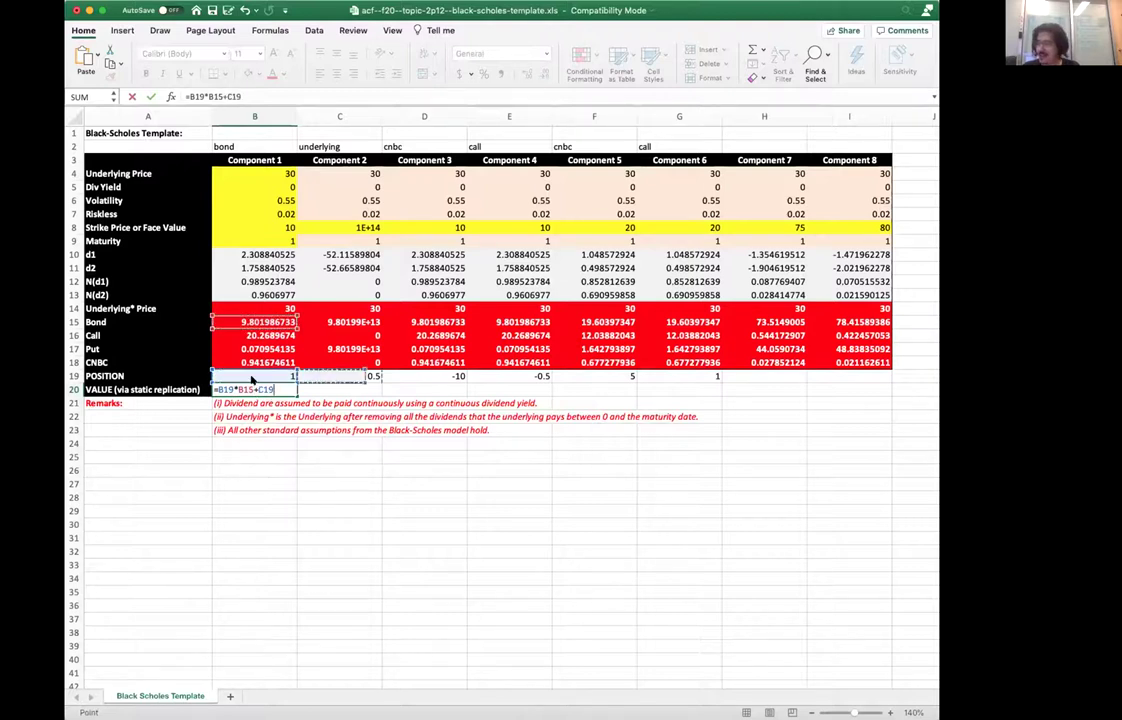
type("*")
key("Up")
key("Up")
key("Up")
key("Right")
key("Up")
key("Up")
key("Up")
Add Component 3's position times its CNBC price to the value formula, +D19*D18
type("+")
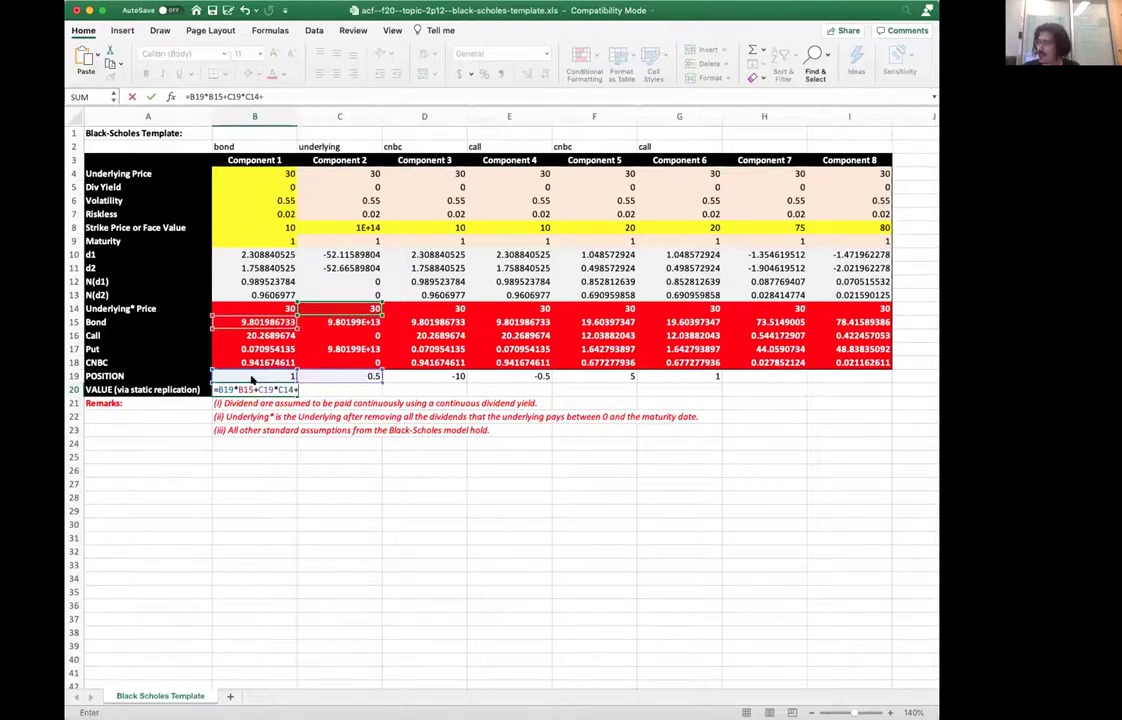
key("Up")
key("Right")
key("Right")
type("*")
key("Up")
key("Up")
key("Up")
key("Right")
key("Right")
key("Right")
key("Left")
key("Down")
Start the Component 4 term of the value formula with its position and a multiplication sign, +E19*
type("+")
left_click(509, 378)
type("&")
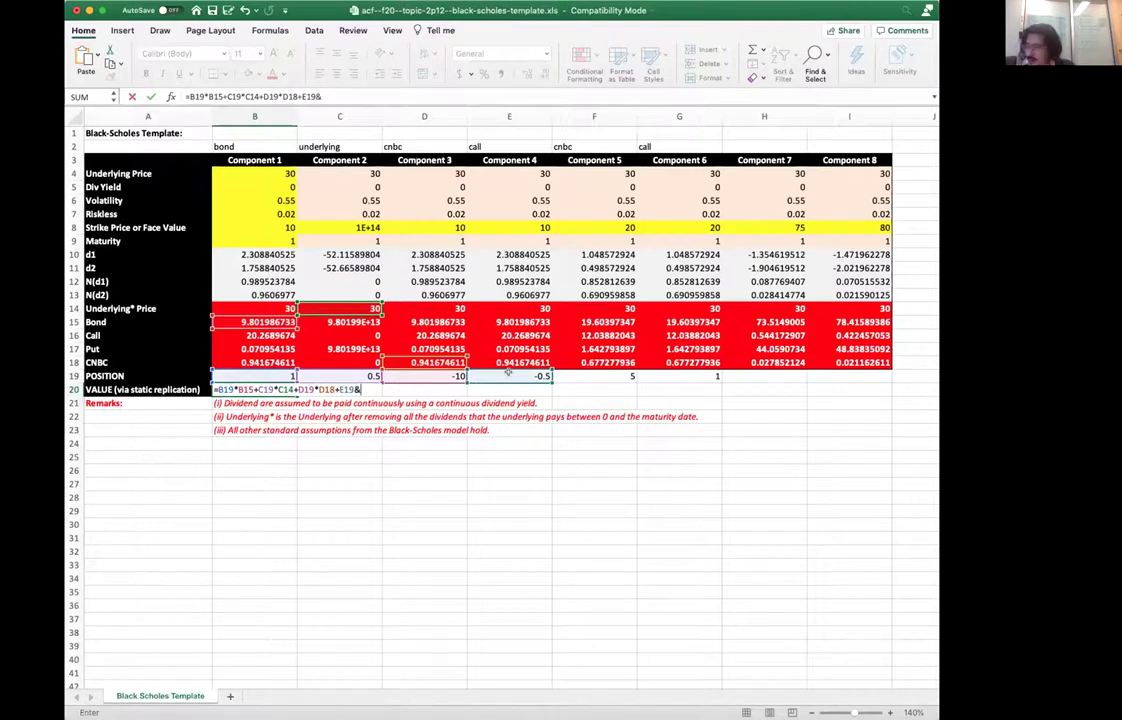
key("BackSpace")
type("*")
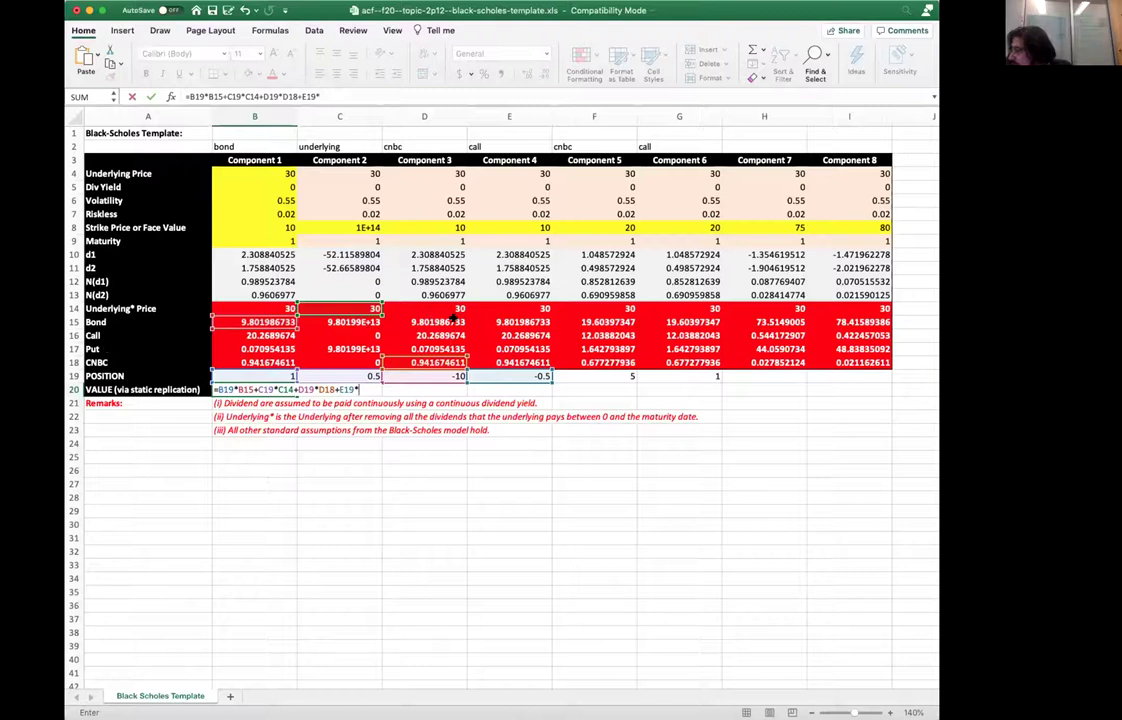
left_click(592, 335)
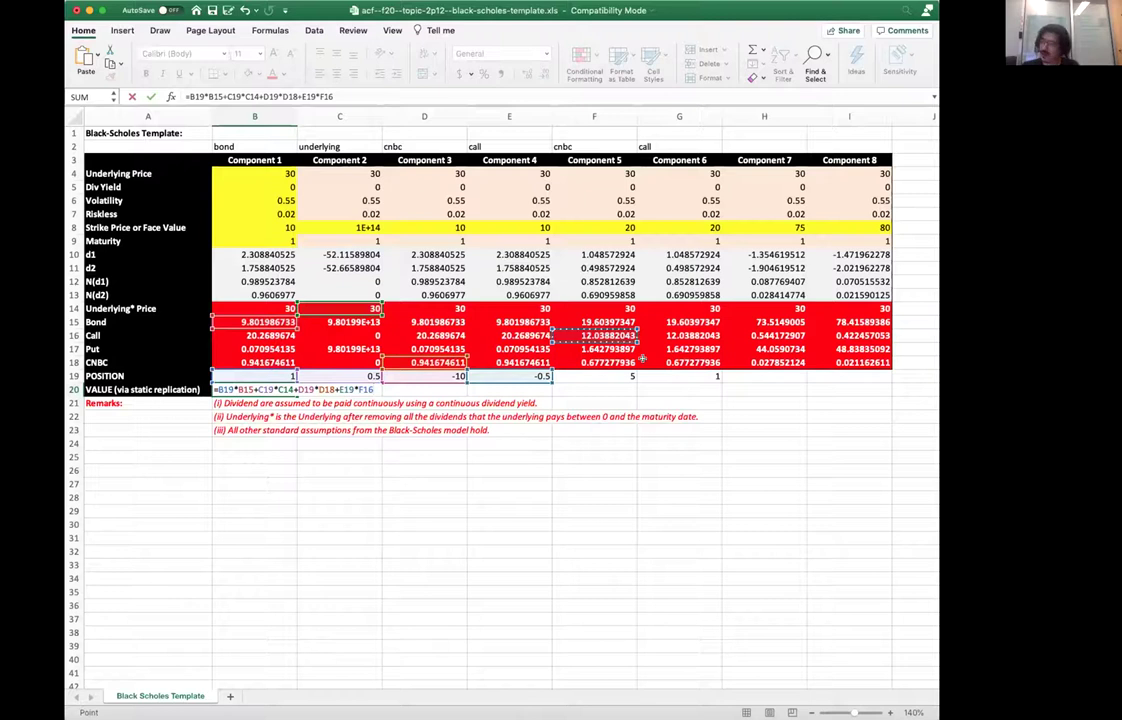
type("+")
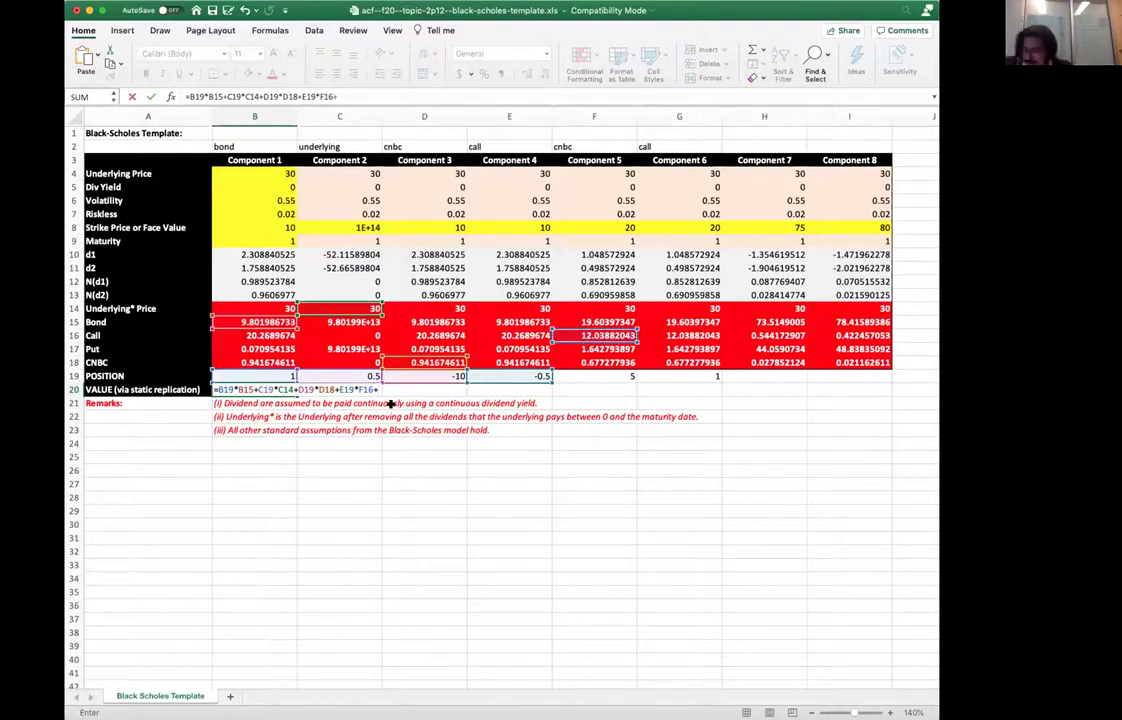
key("BackSpace")
key("BackSpace")
key("BackSpace")
key("BackSpace")
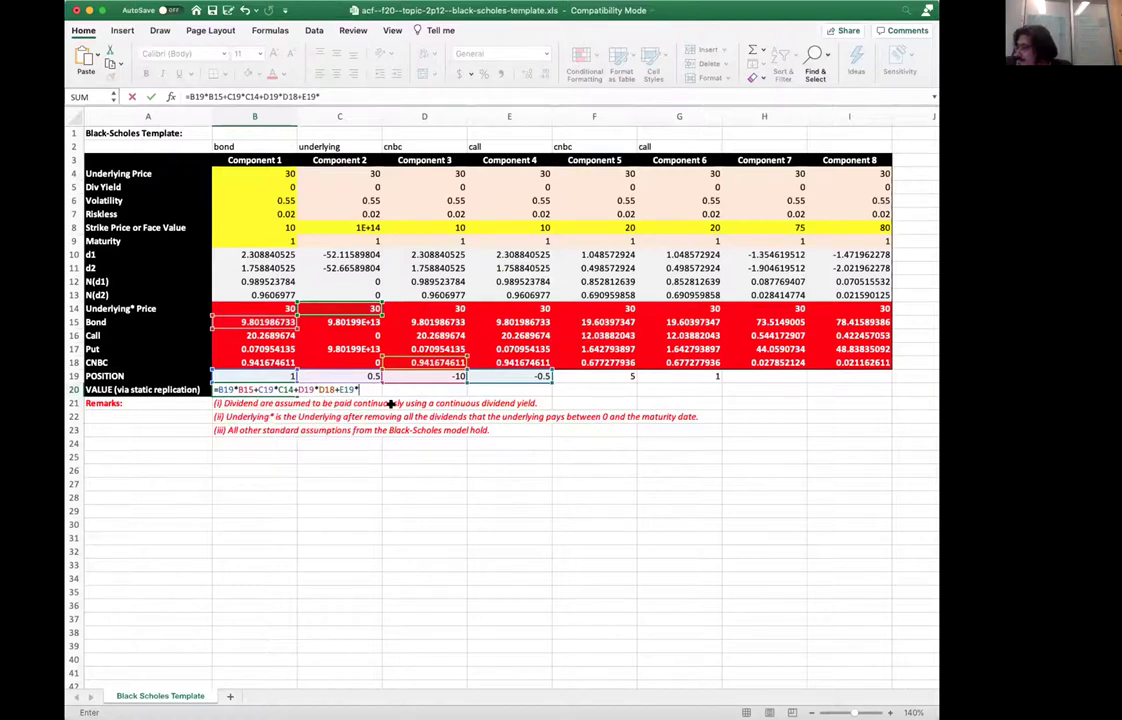
Complete the Component 4 term with its call price E16 and add Component 5's position times its CNBC price, +F19*F18
left_click(490, 336)
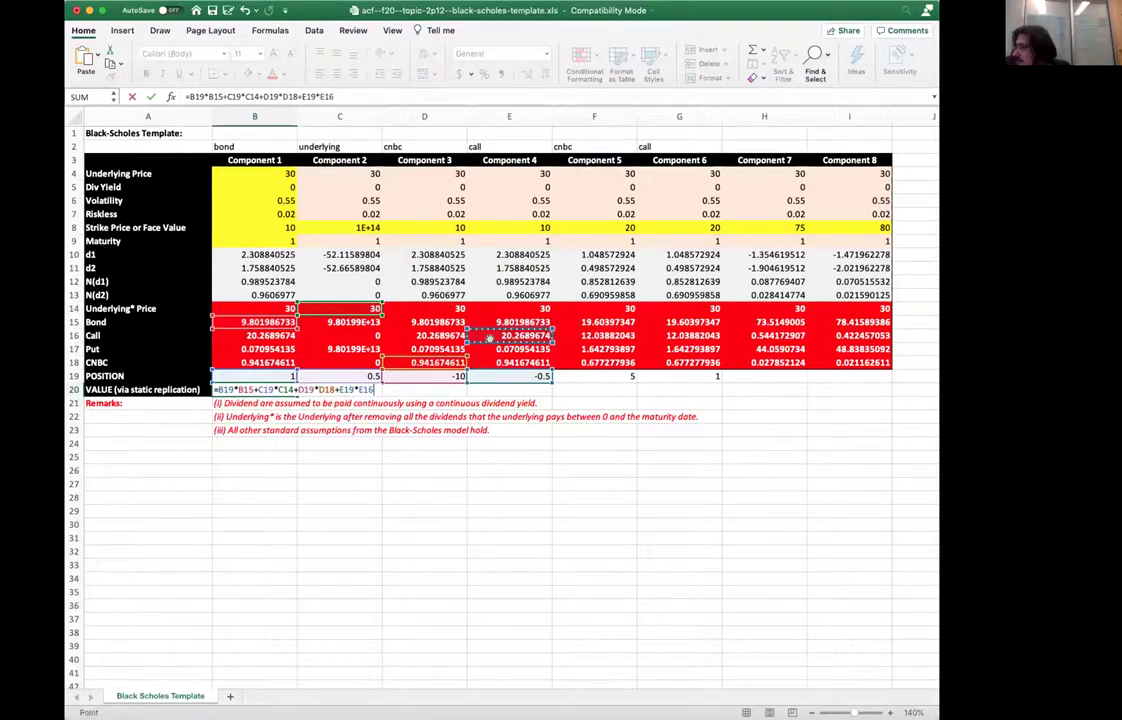
type("+")
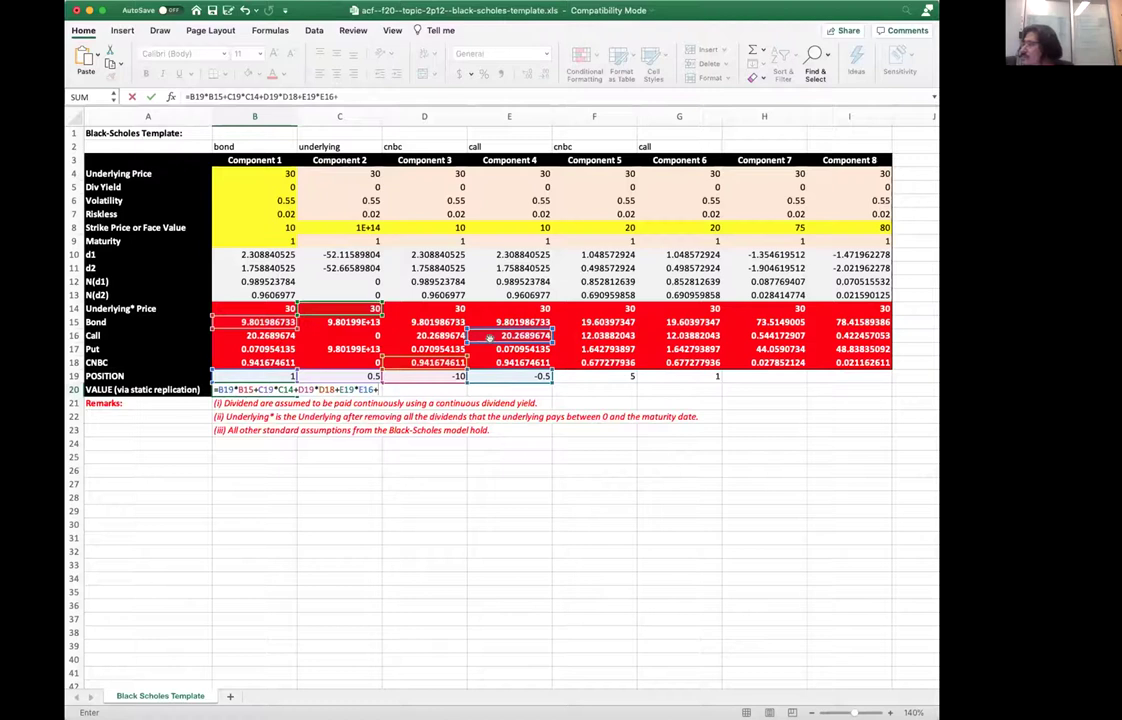
left_click(577, 373)
type("*")
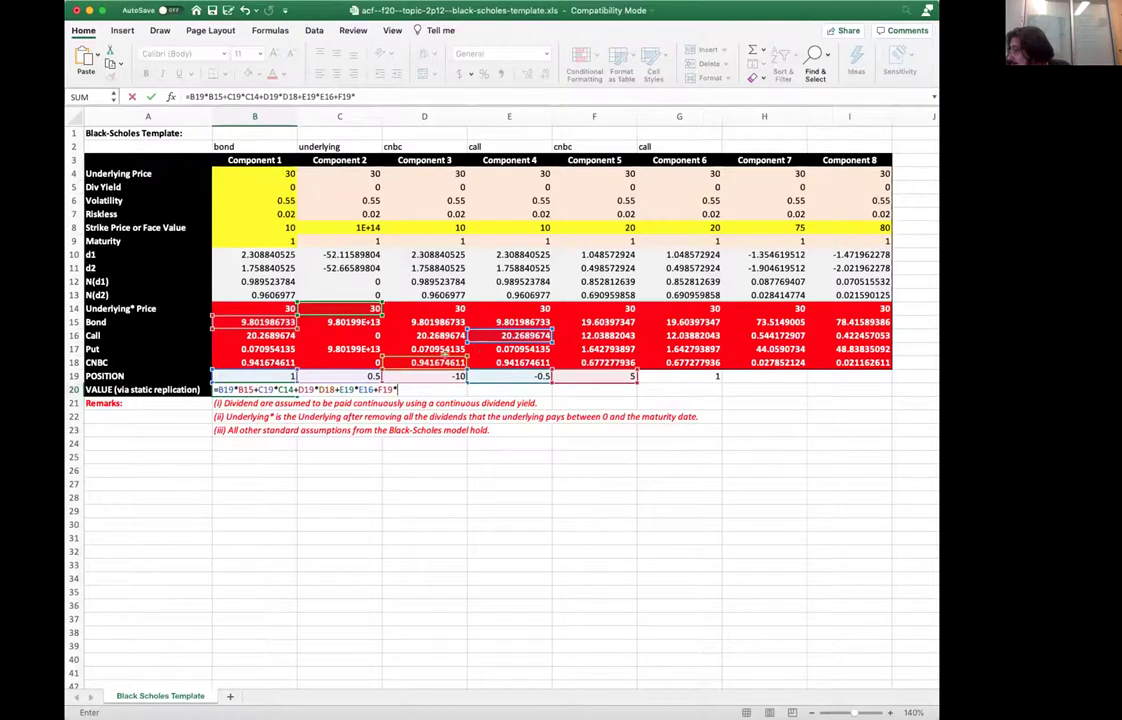
left_click(612, 362)
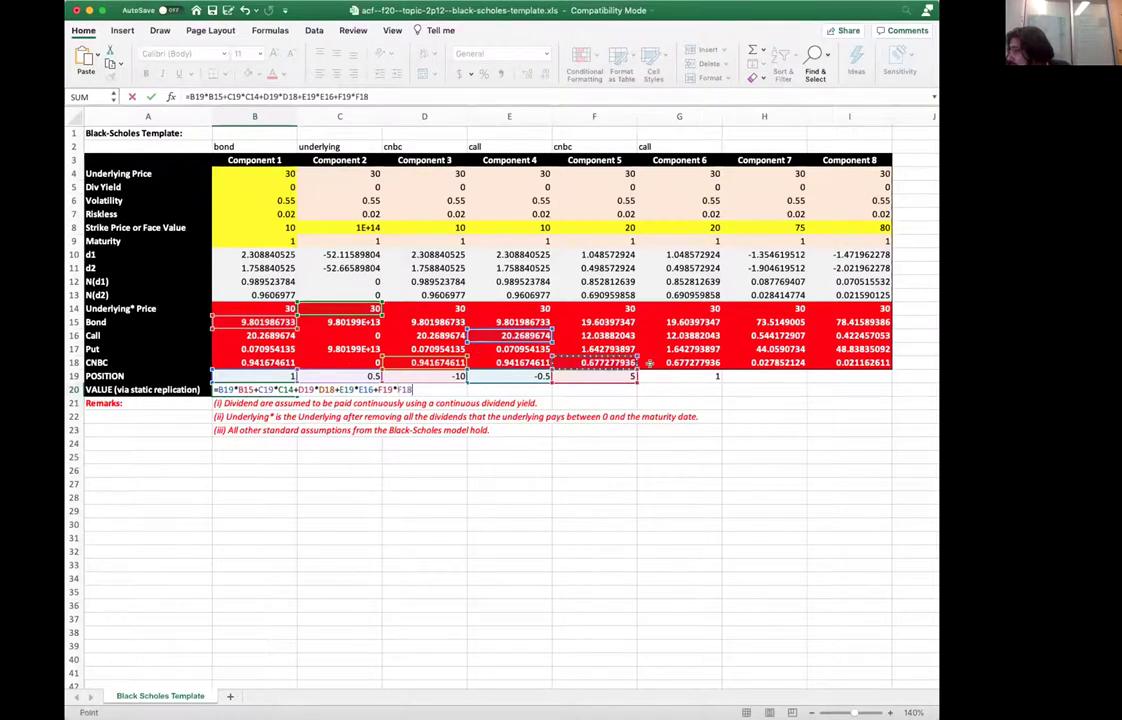
Add Component 6's position times its call price, +G19*G16, commit the value formula and reselect cell B20
type("+")
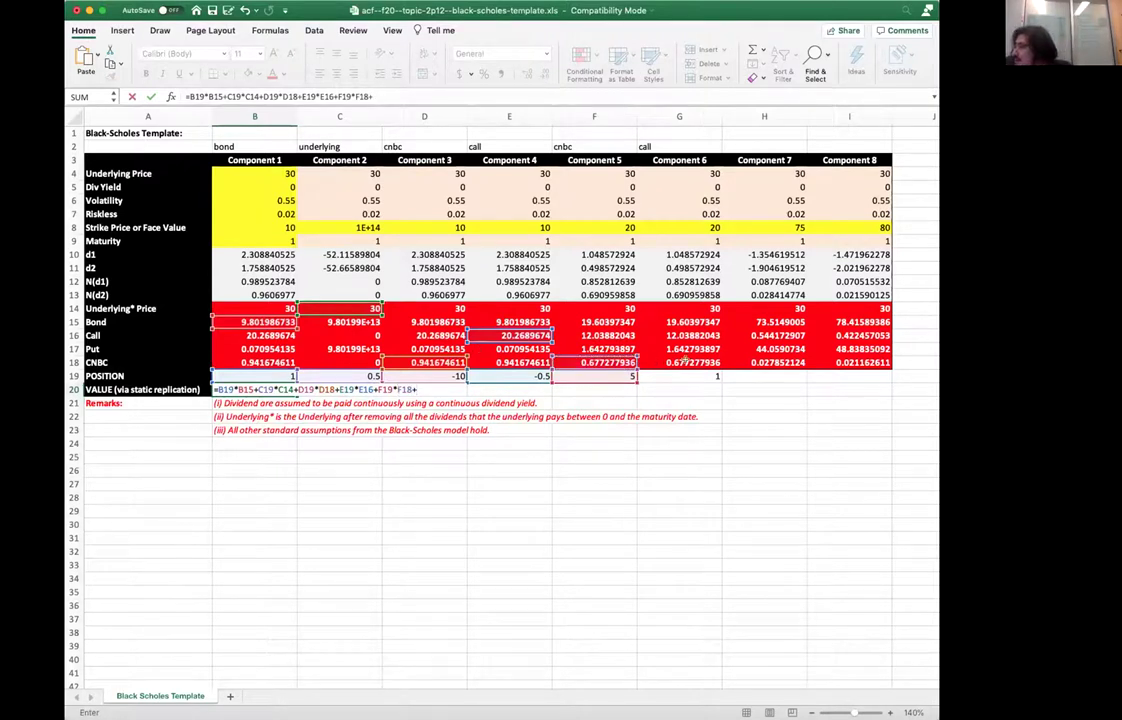
left_click(696, 375)
type("*")
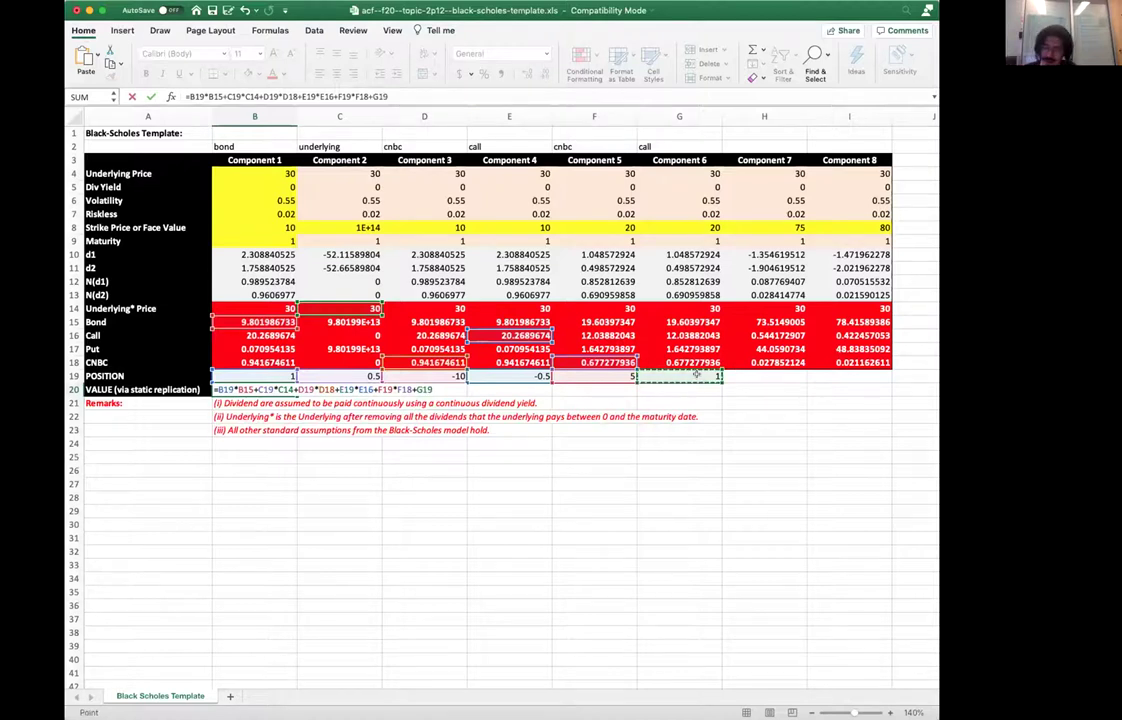
scroll(696, 375, "right", 1)
left_click(691, 335)
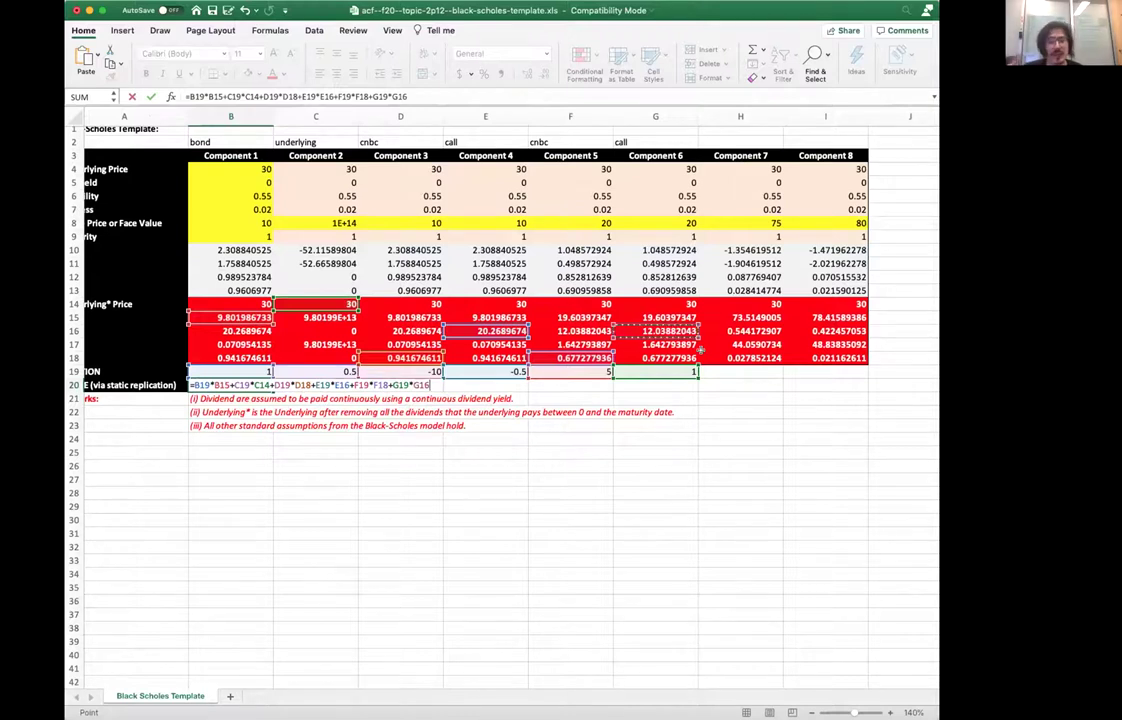
key("Return")
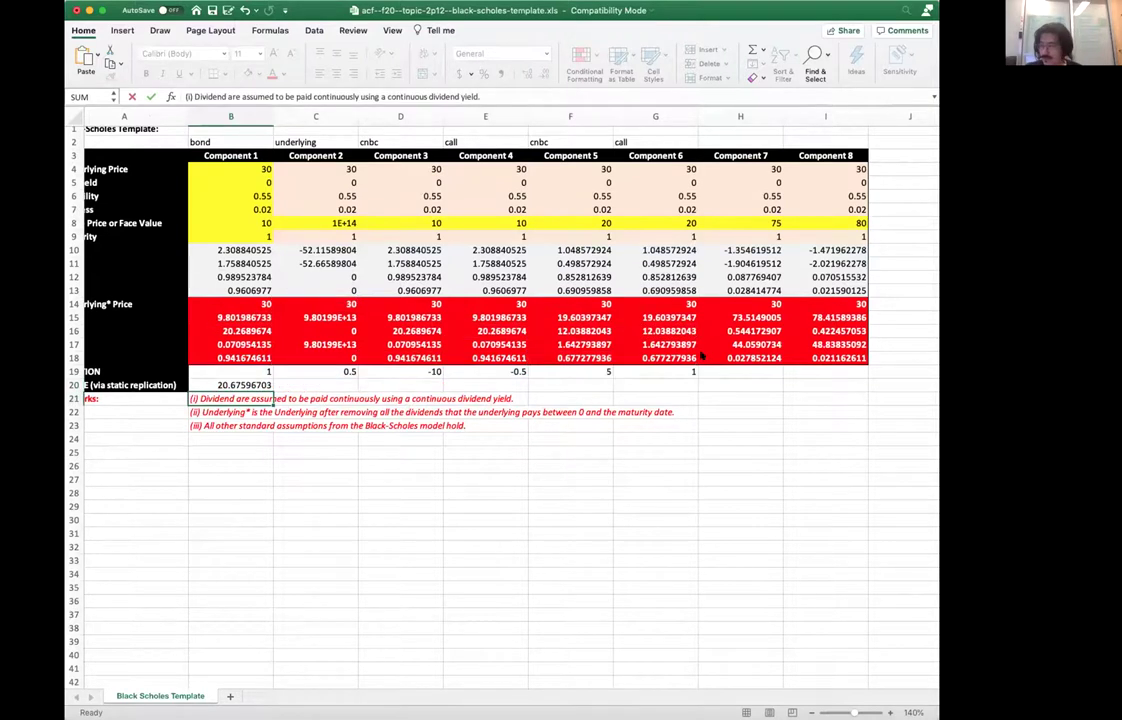
key("Up")
key("Left")
key("Right")
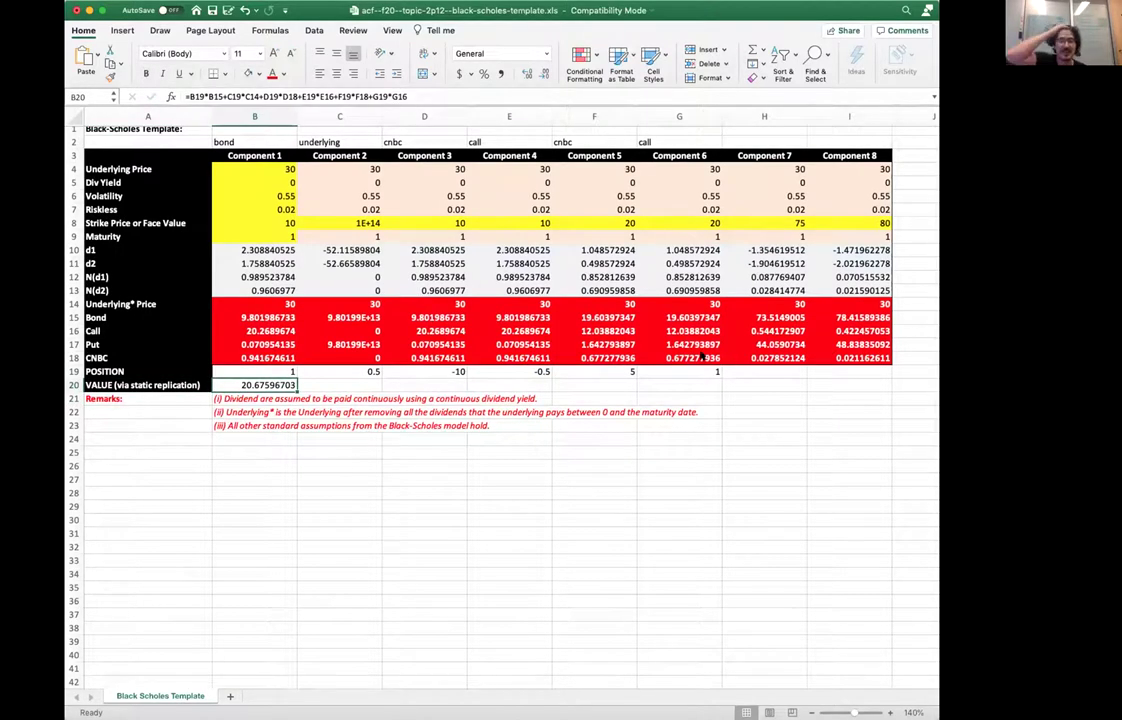